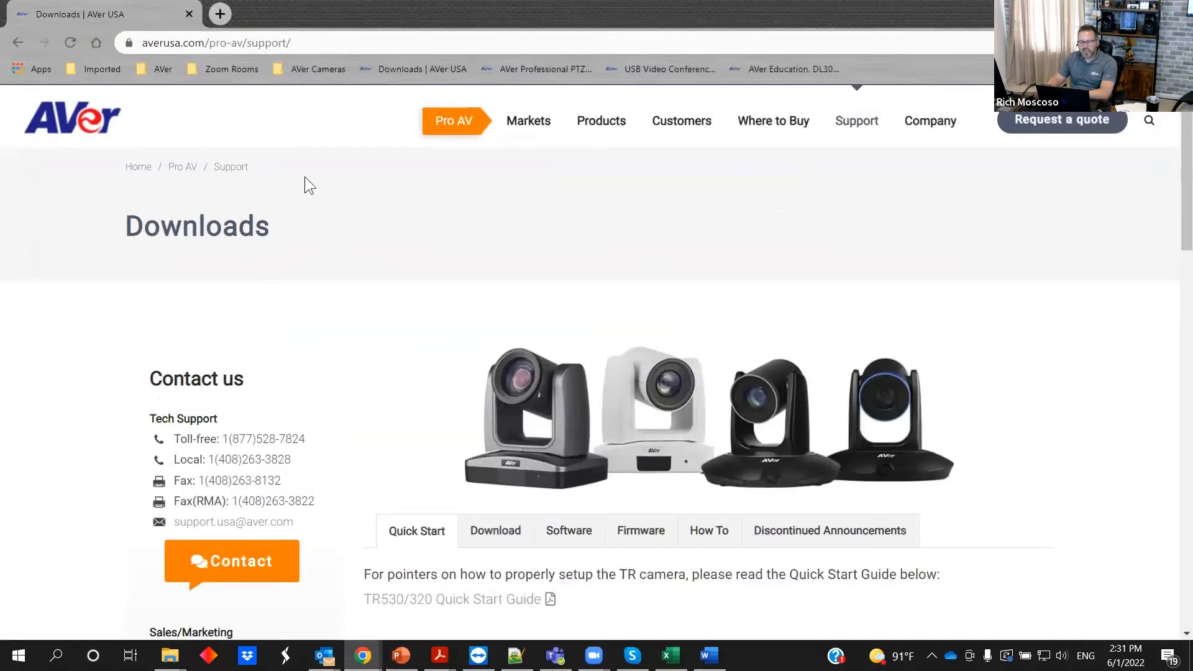
- Go from the AVer home page to the Pro AV section, dismiss the white paper pop-up and open the Support downloads page
left_click(119, 118)
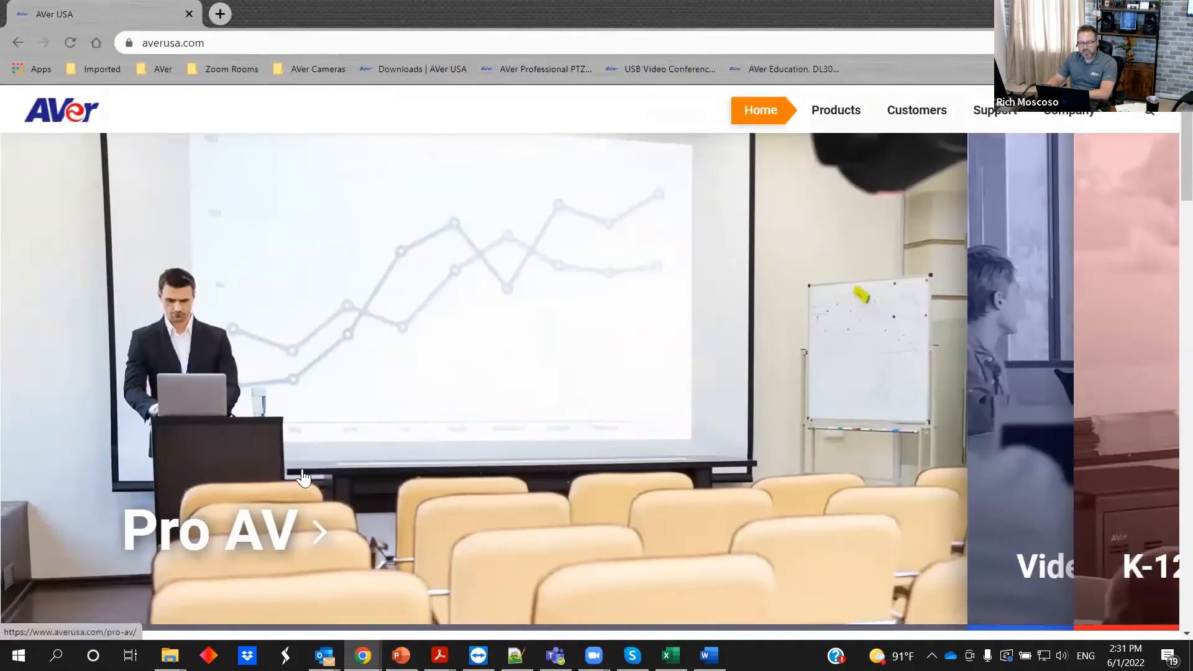
left_click(275, 516)
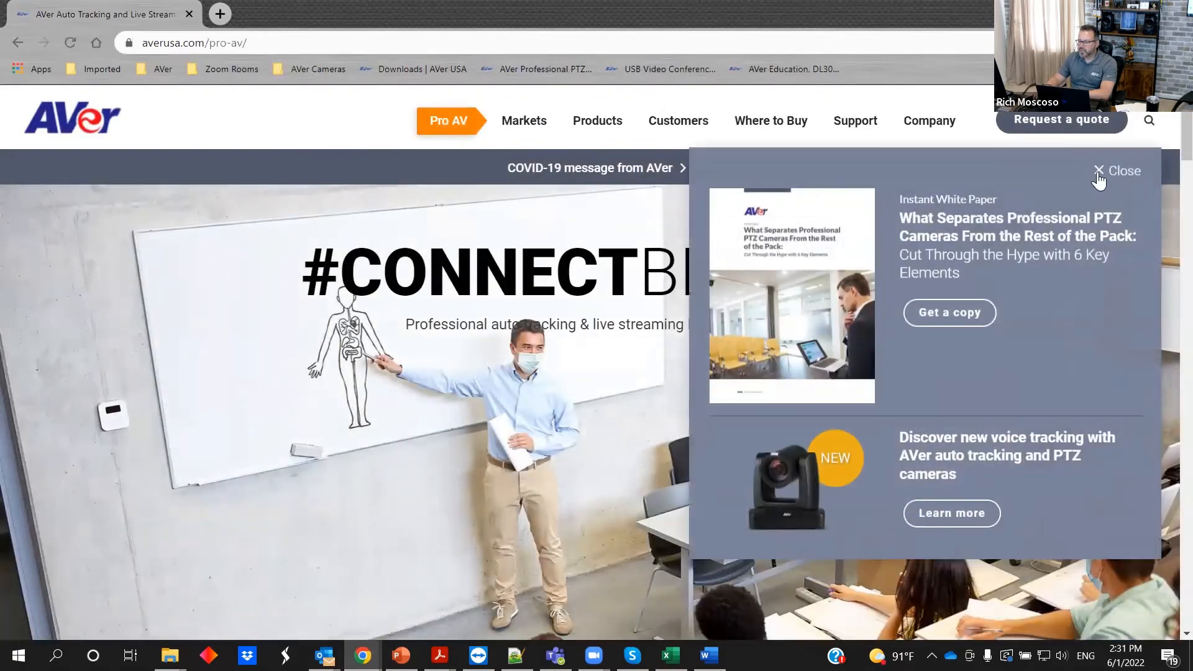
left_click(1101, 169)
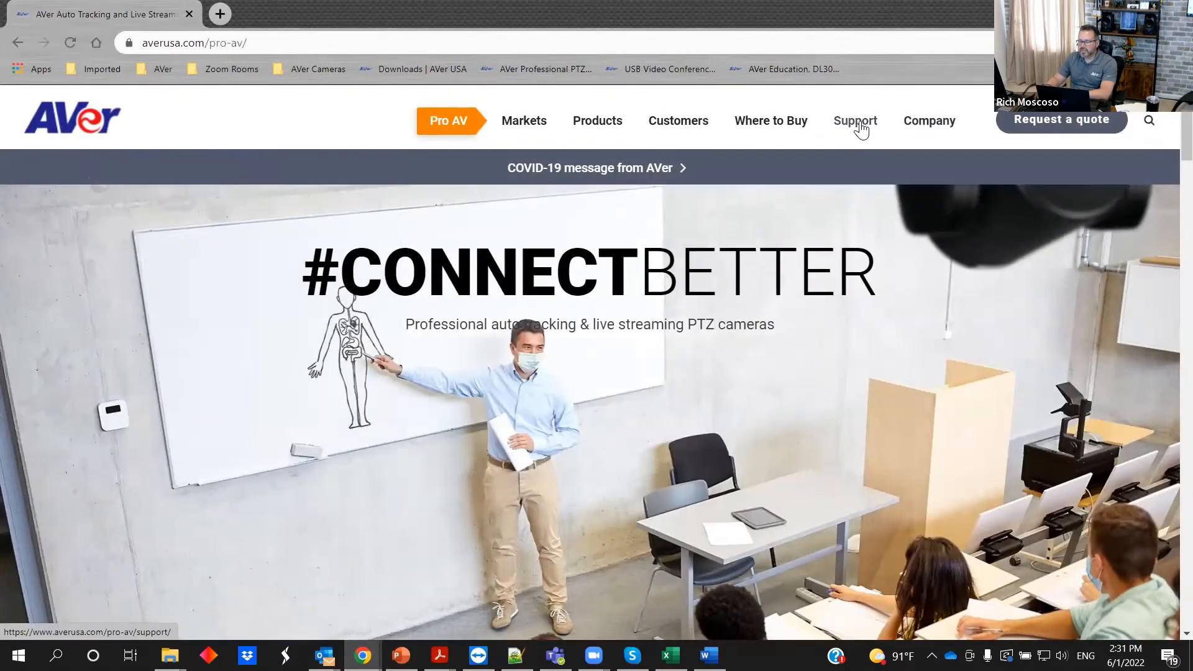
mouse_move(859, 127)
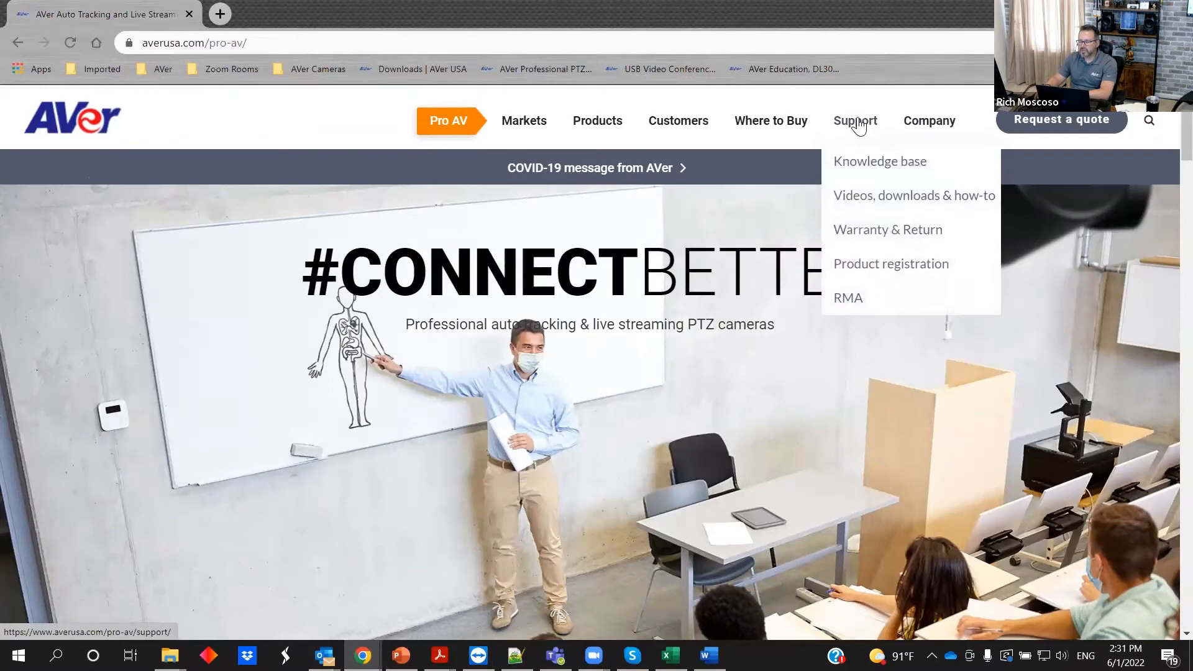
left_click(859, 124)
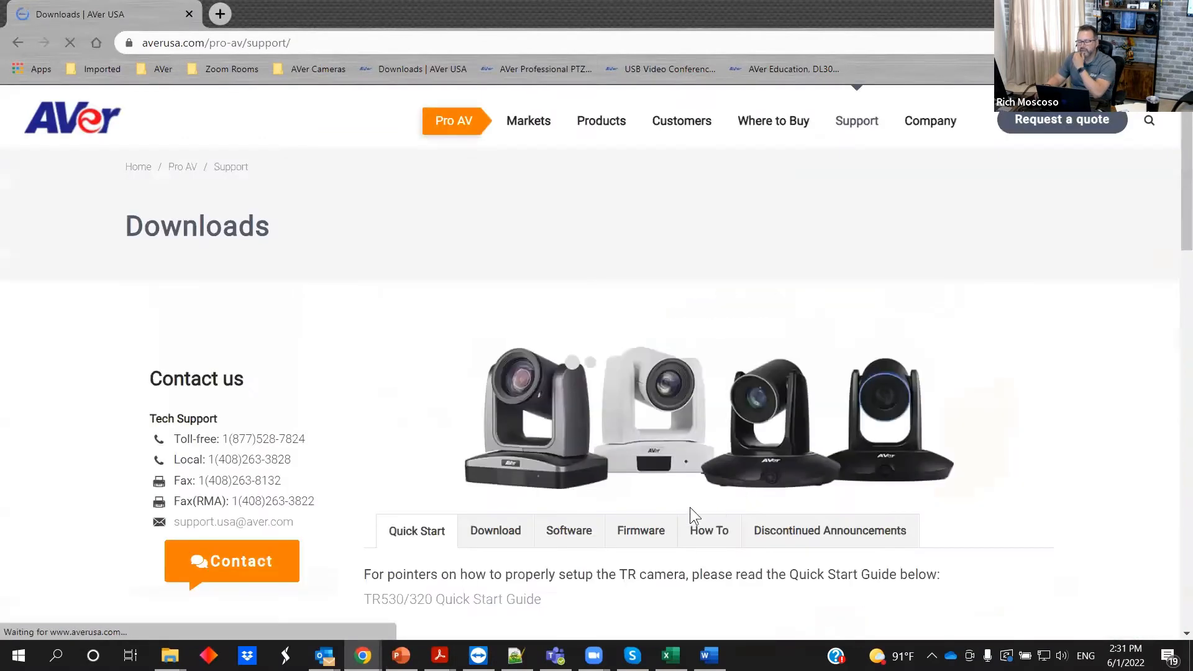
- Find the AVer PTZ Link entry among the software downloads and review its supported cameras and download links
left_click(576, 534)
scroll(583, 494, "down", 4)
scroll(572, 364, "down", 10)
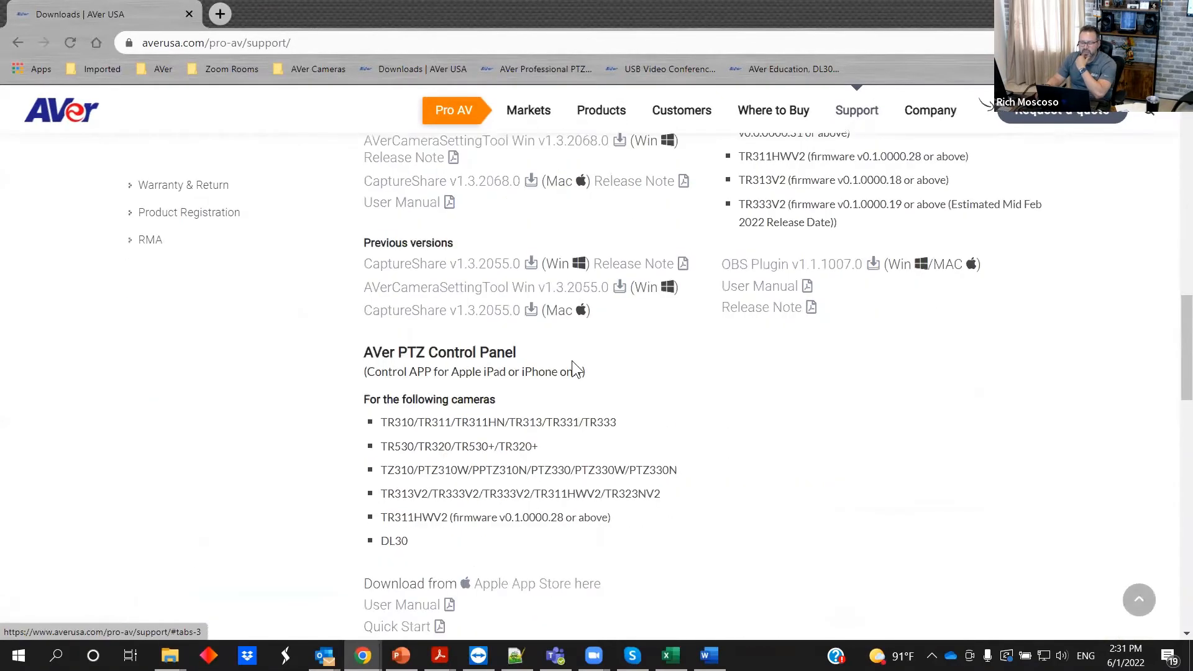
scroll(695, 497, "down", 4)
scroll(693, 494, "down", 4)
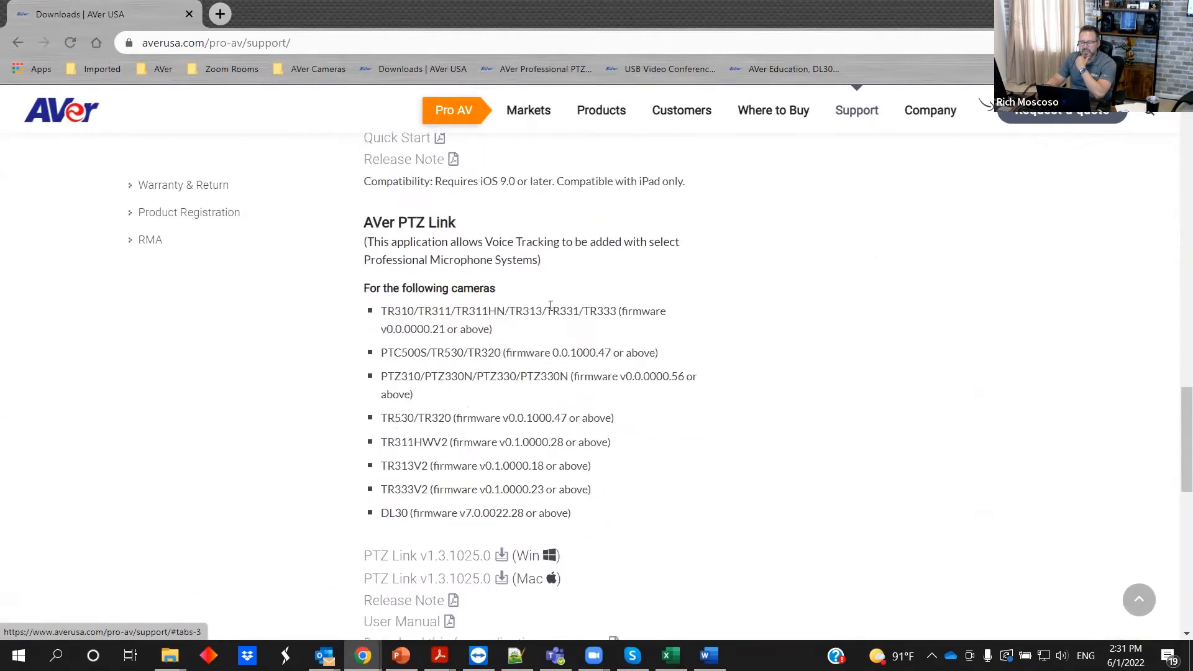
scroll(653, 471, "down", 1)
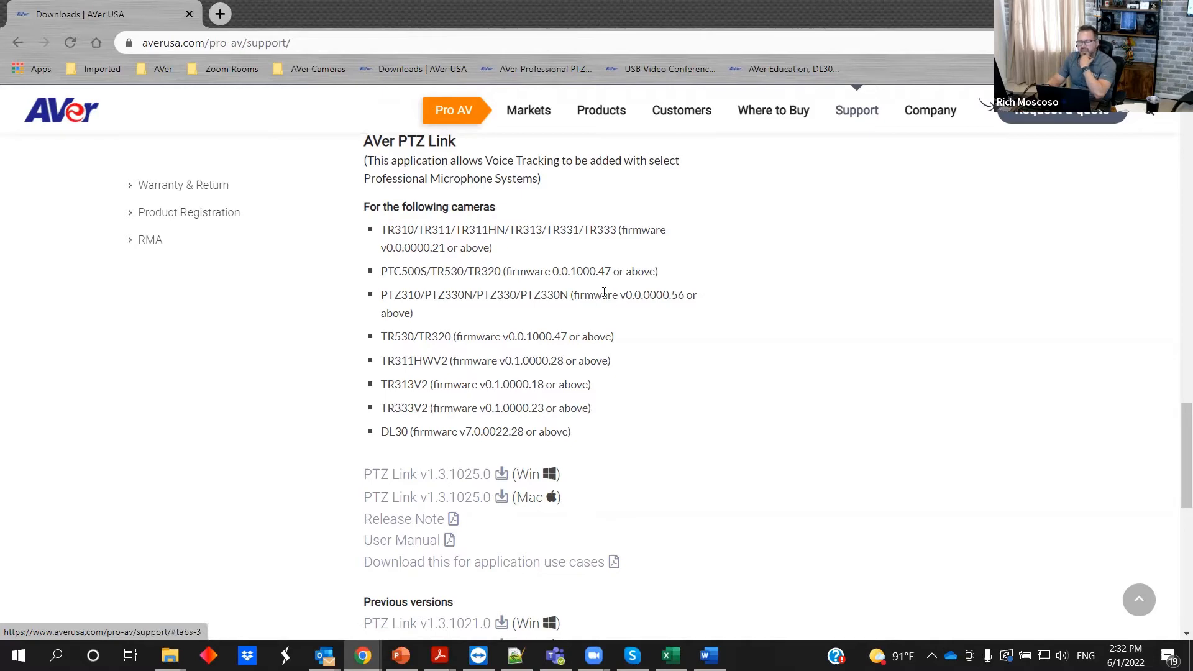
- Minimize the browser and launch AVer PTZ Link from the desktop
left_click(1106, 12)
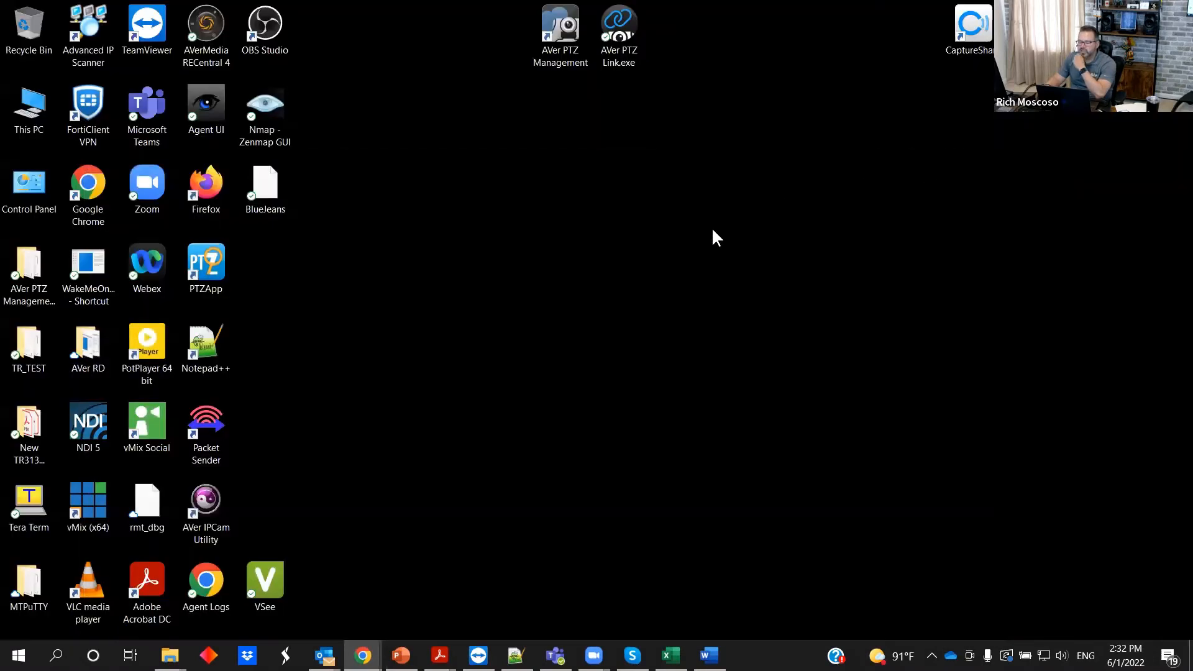
left_click_drag(622, 43, 612, 202)
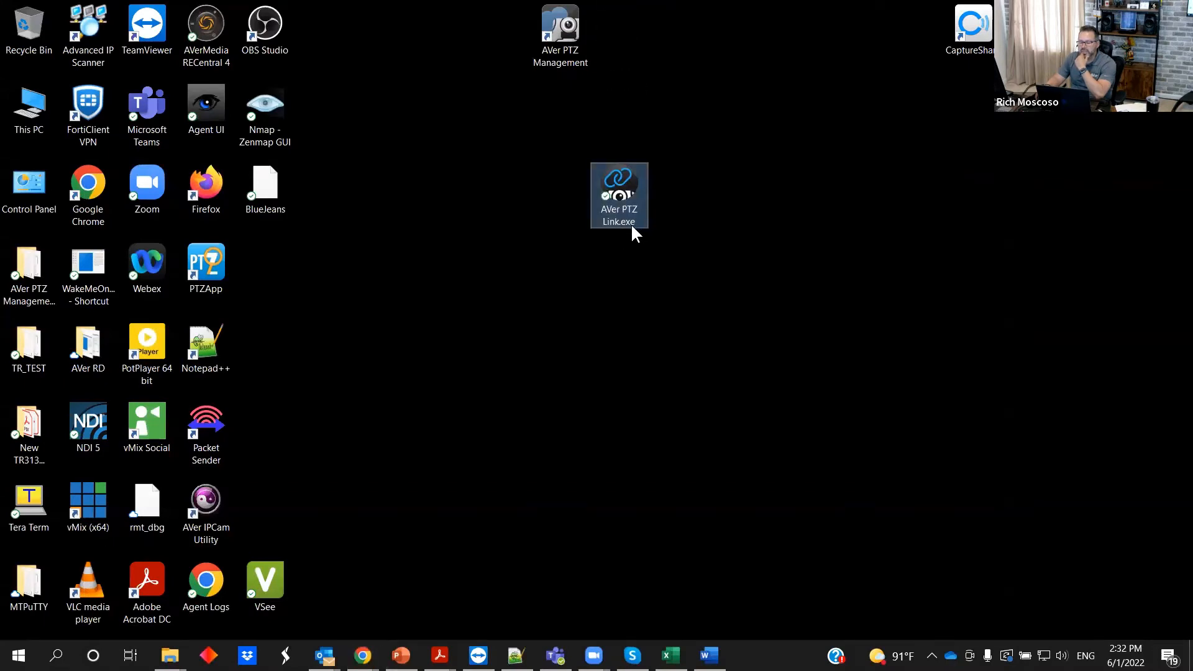
left_click_drag(632, 227, 635, 28)
double_click(635, 28)
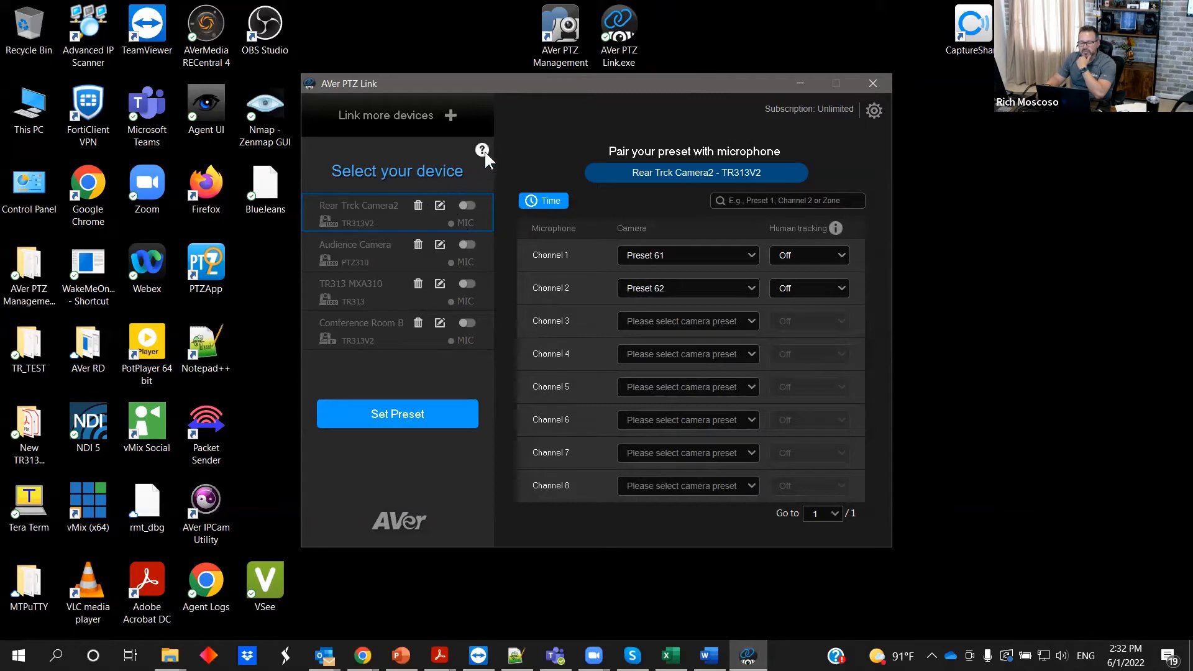
- Review the System and License information in the PTZ Link settings, then close the information window
left_click(876, 111)
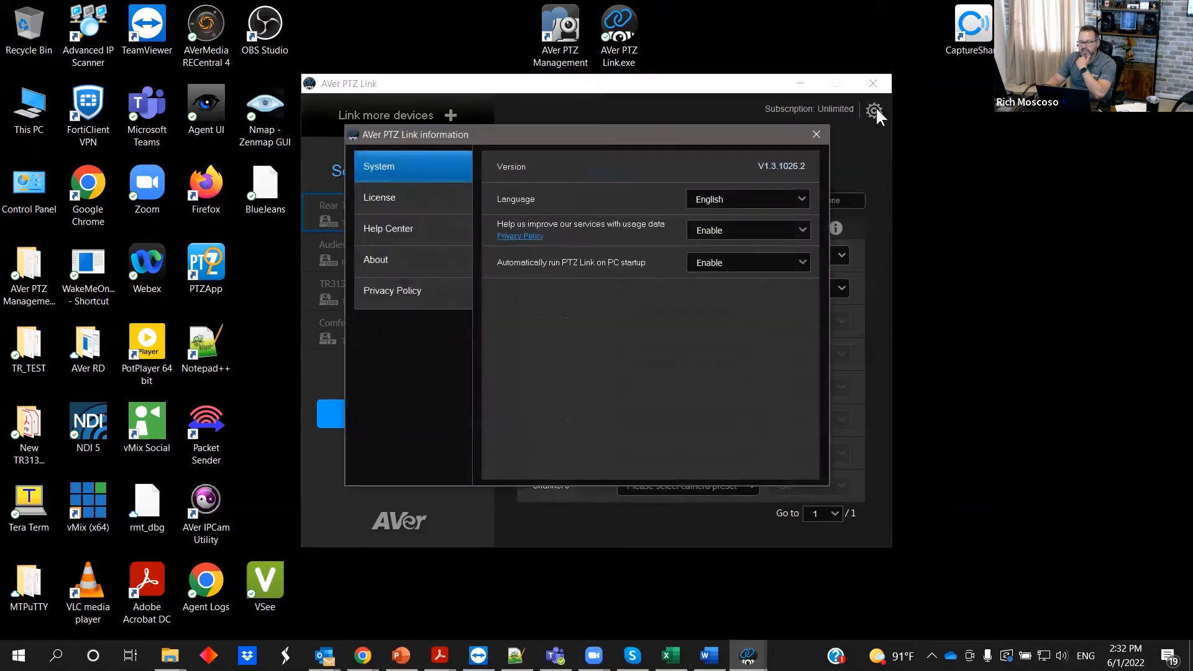
left_click(427, 194)
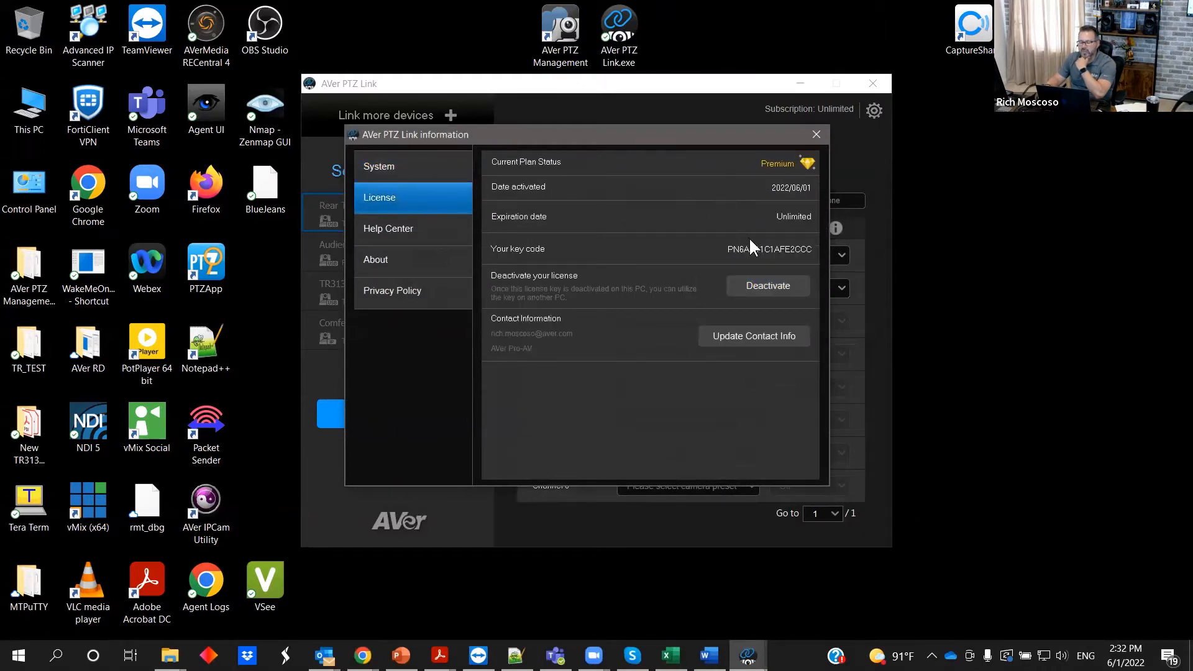
left_click(421, 163)
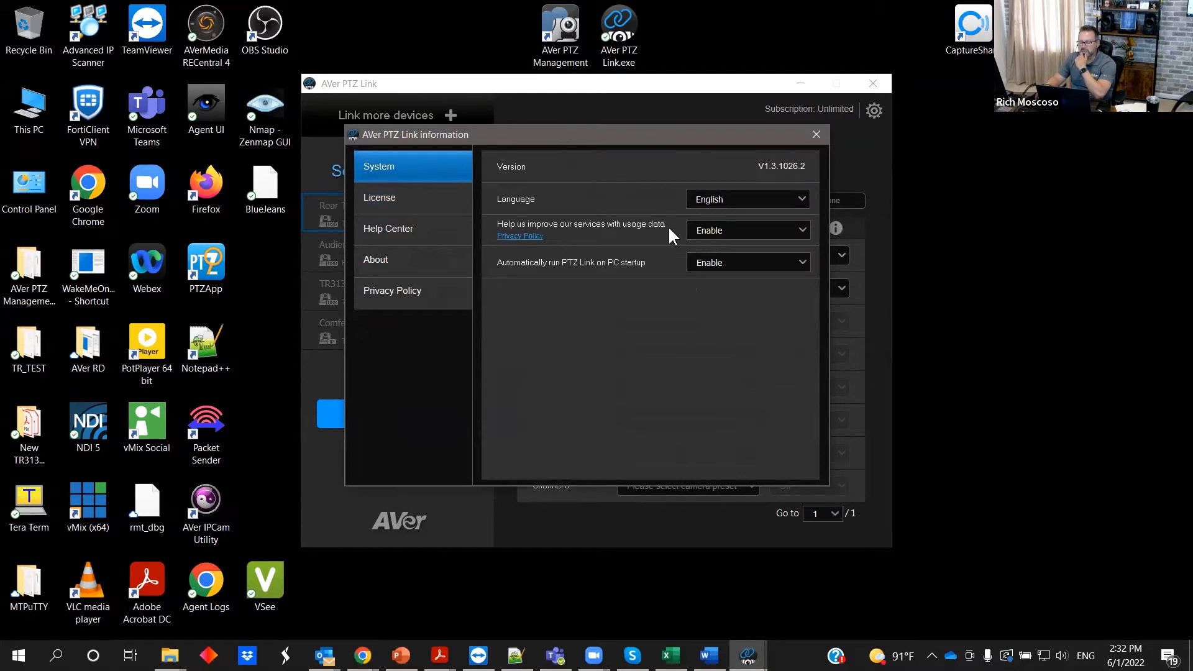
left_click(816, 136)
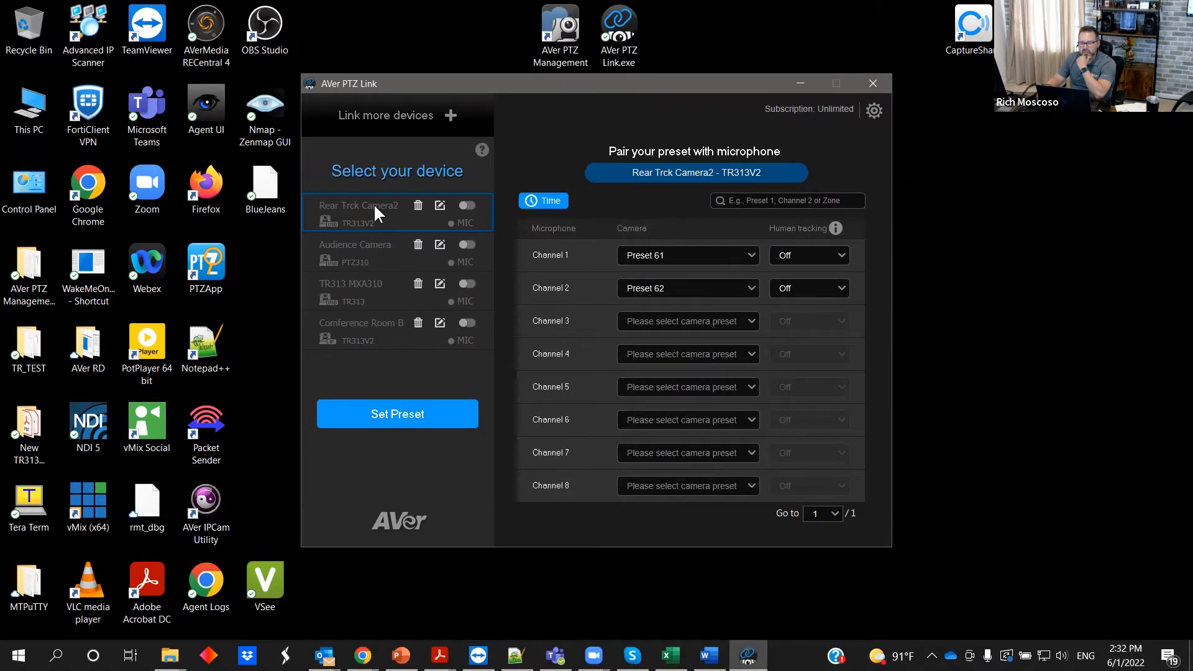
- Start linking another device and set its connection type to Connect Camera via USB
left_click(450, 116)
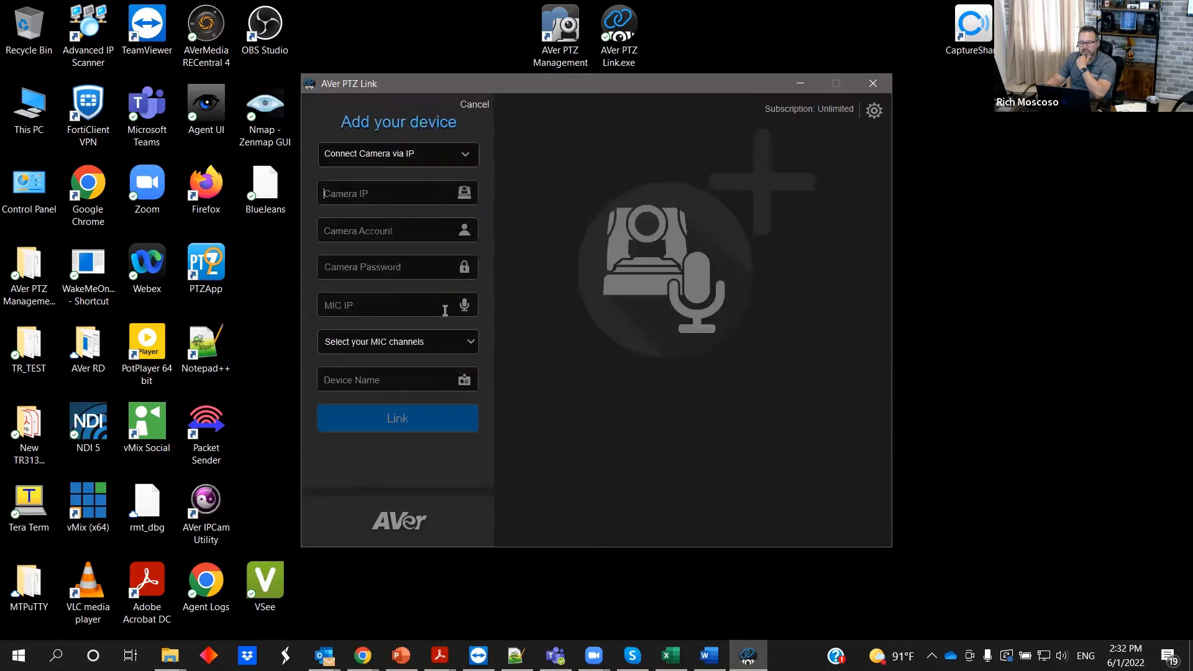
left_click(468, 153)
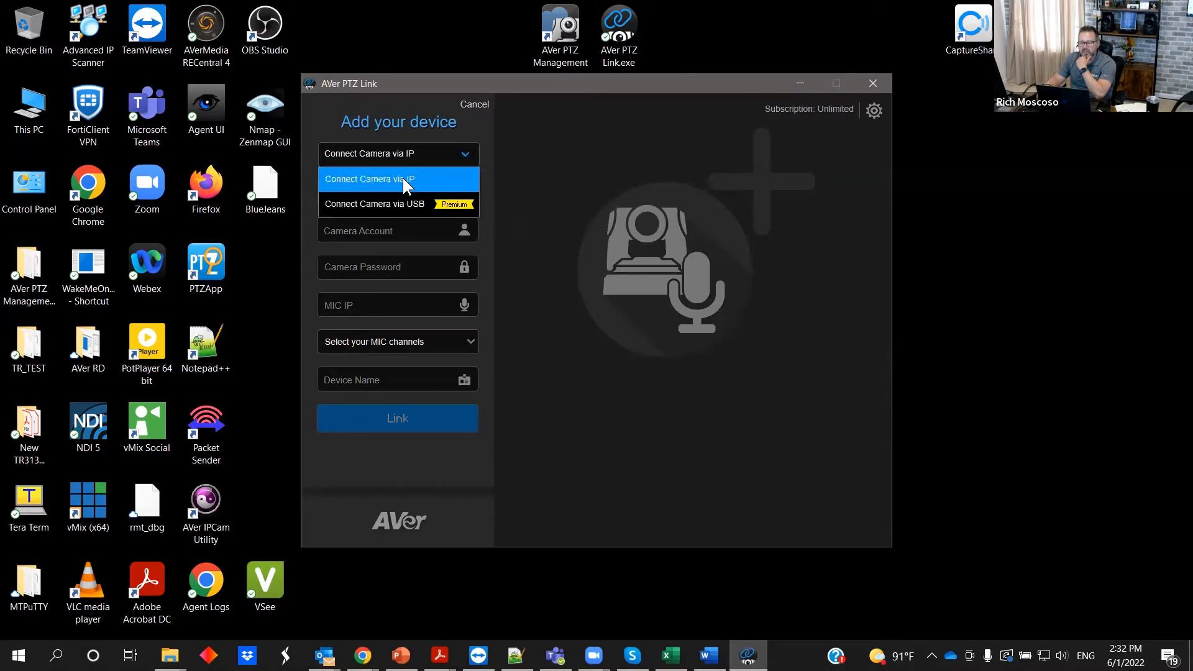
left_click(442, 204)
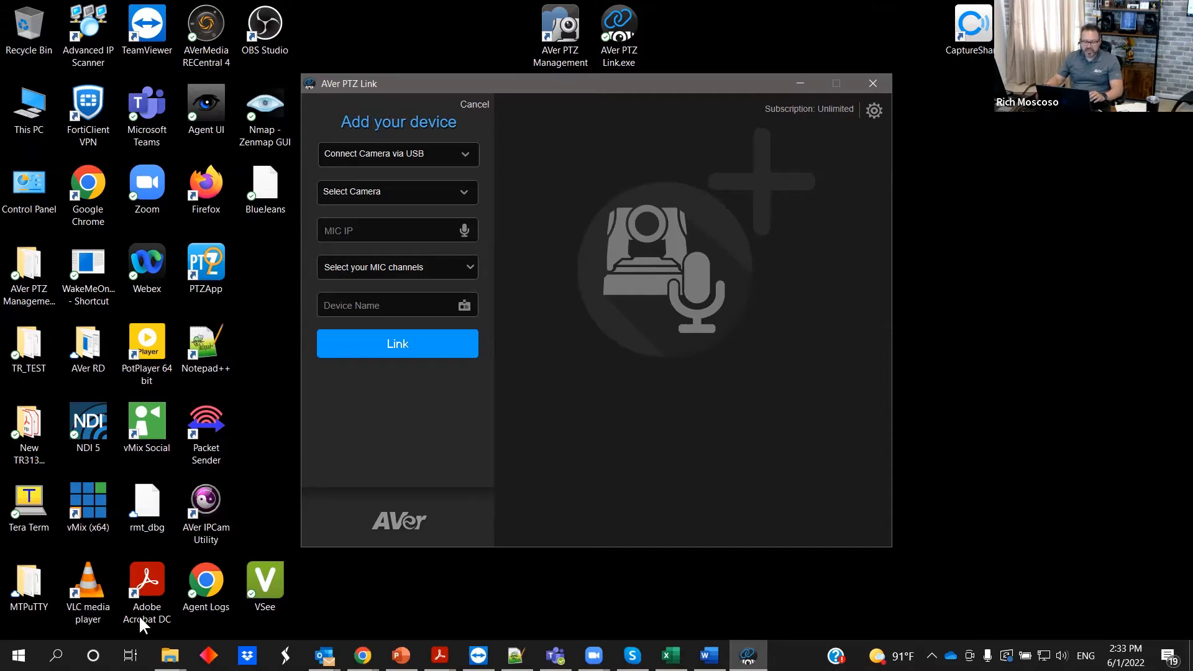
- Open Device Manager to check the connected cameras, including the AVer TR313V2 and PTZ310, then close it
left_click(56, 656)
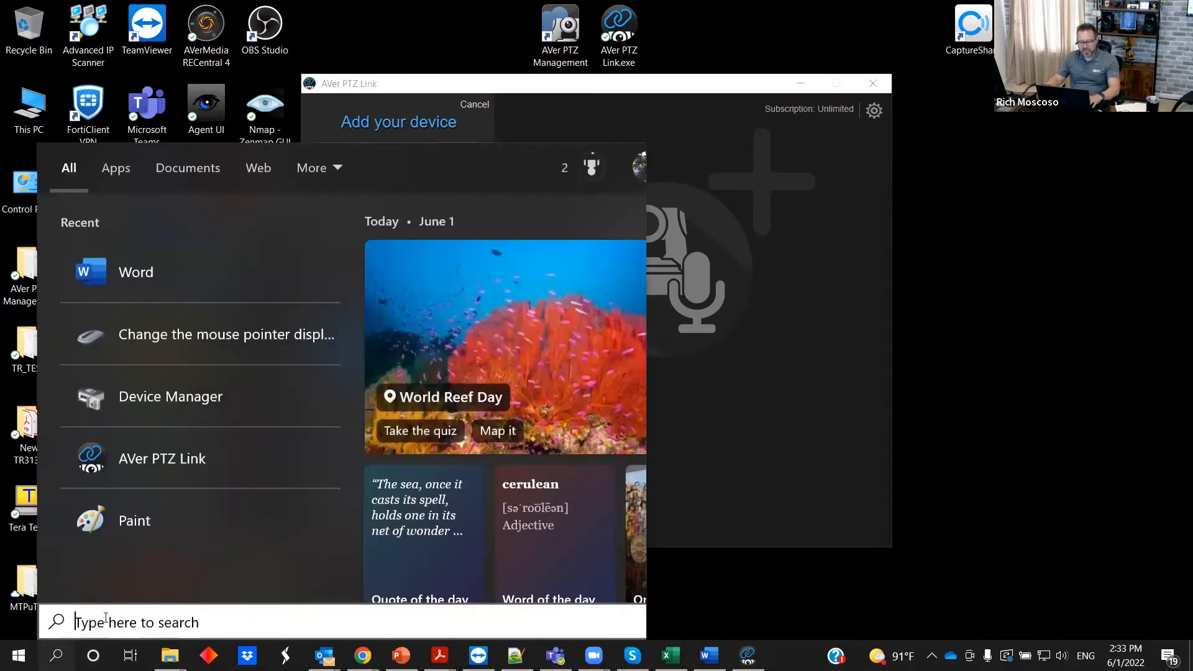
type("devi")
left_click(589, 332)
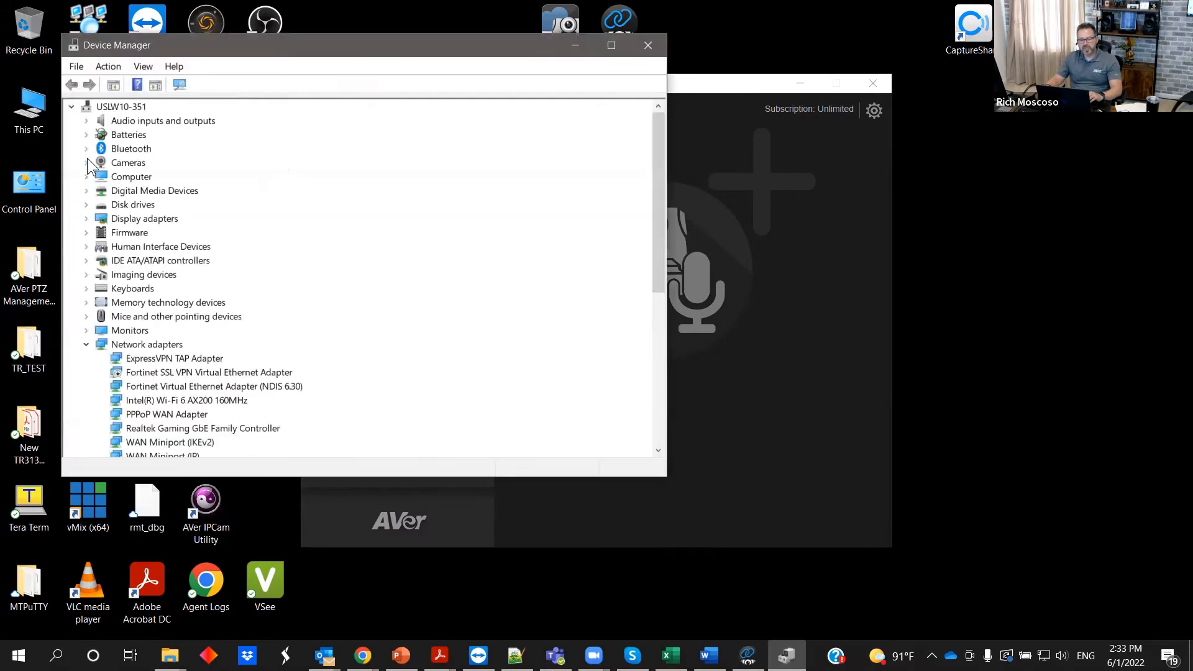
left_click(87, 163)
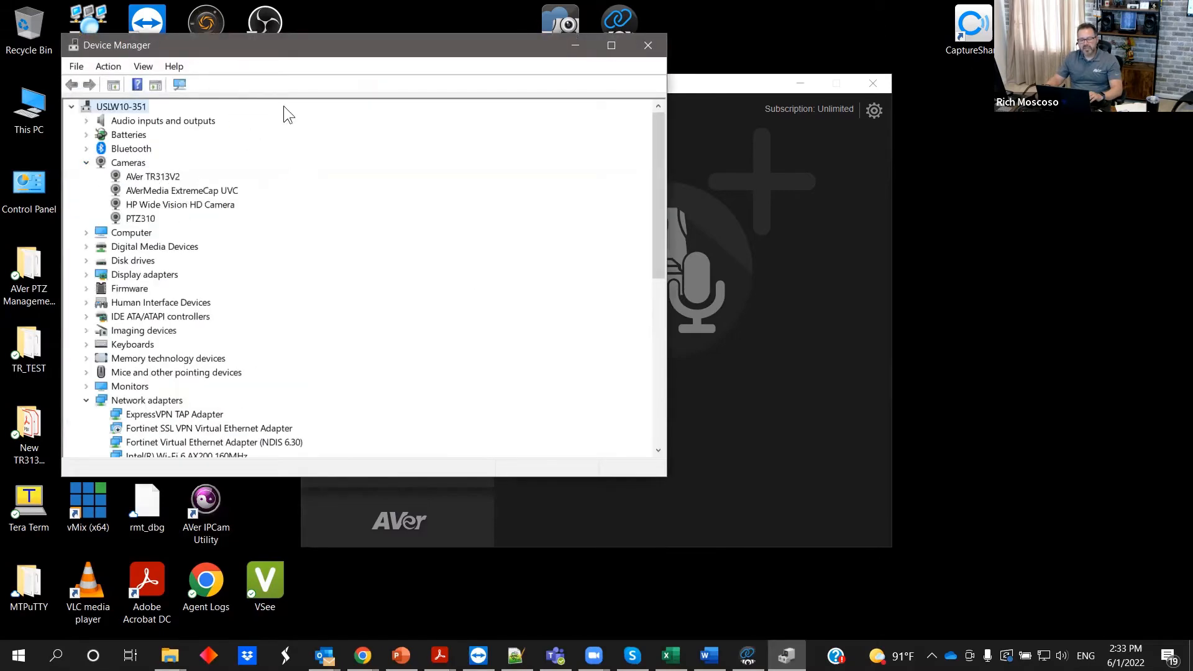
left_click_drag(329, 52, 748, 84)
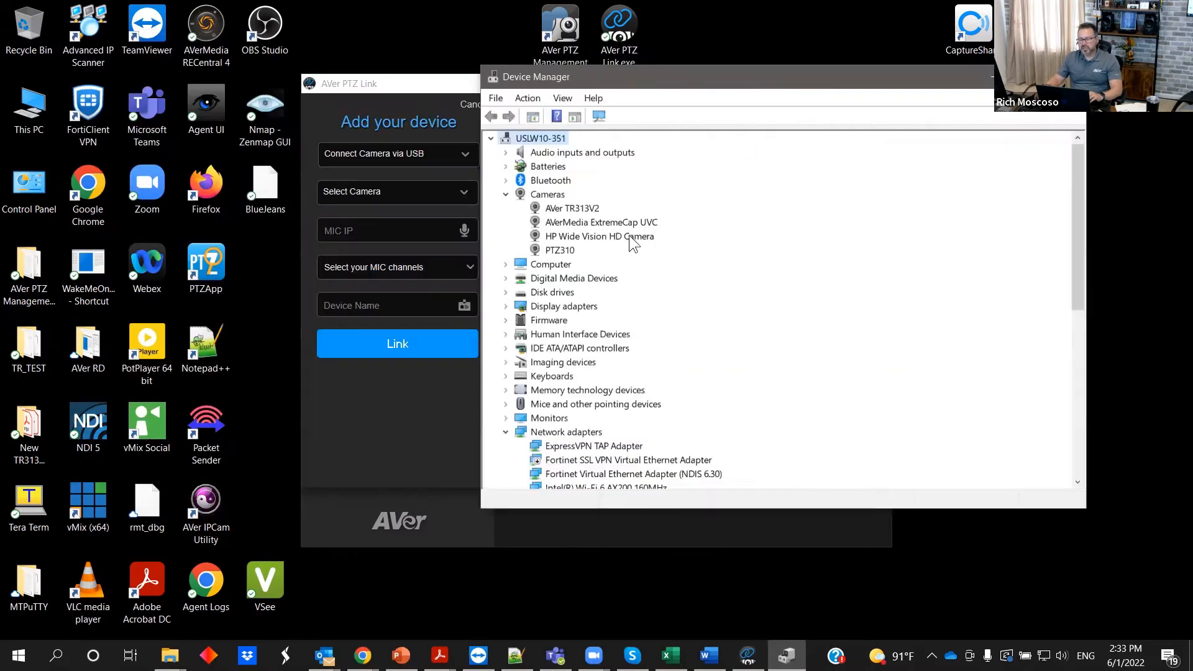
left_click(592, 209)
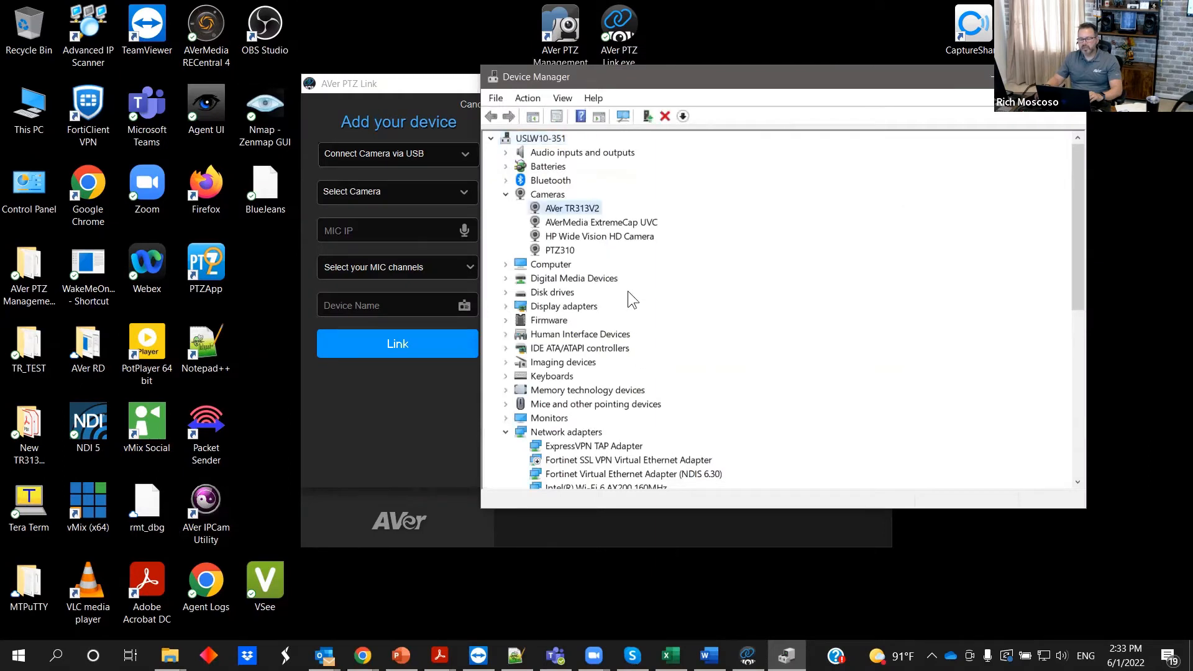
left_click(563, 251)
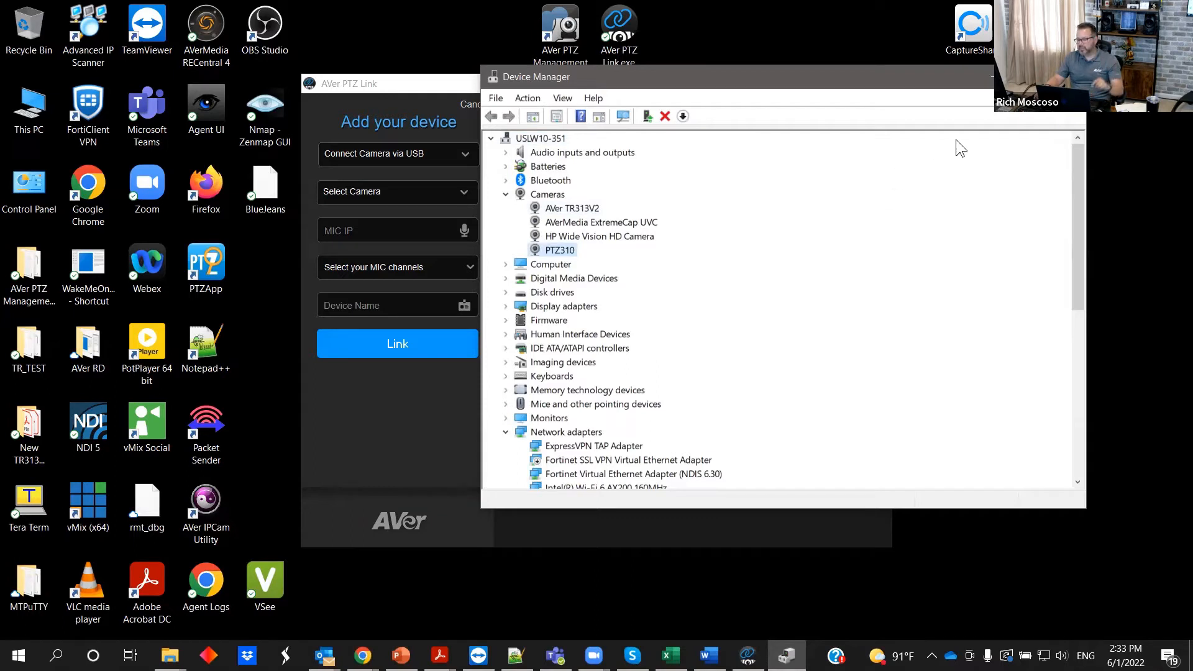
left_click(1067, 77)
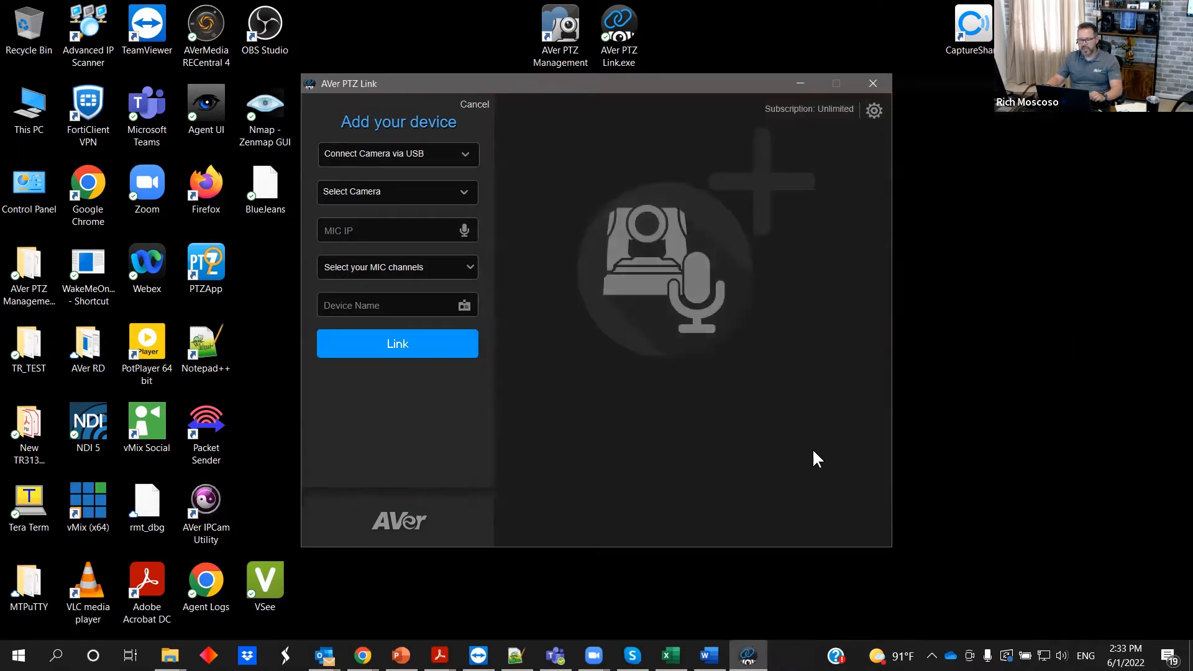
- Choose TR313V2 as the USB camera for the new device
left_click(426, 192)
left_click(517, 178)
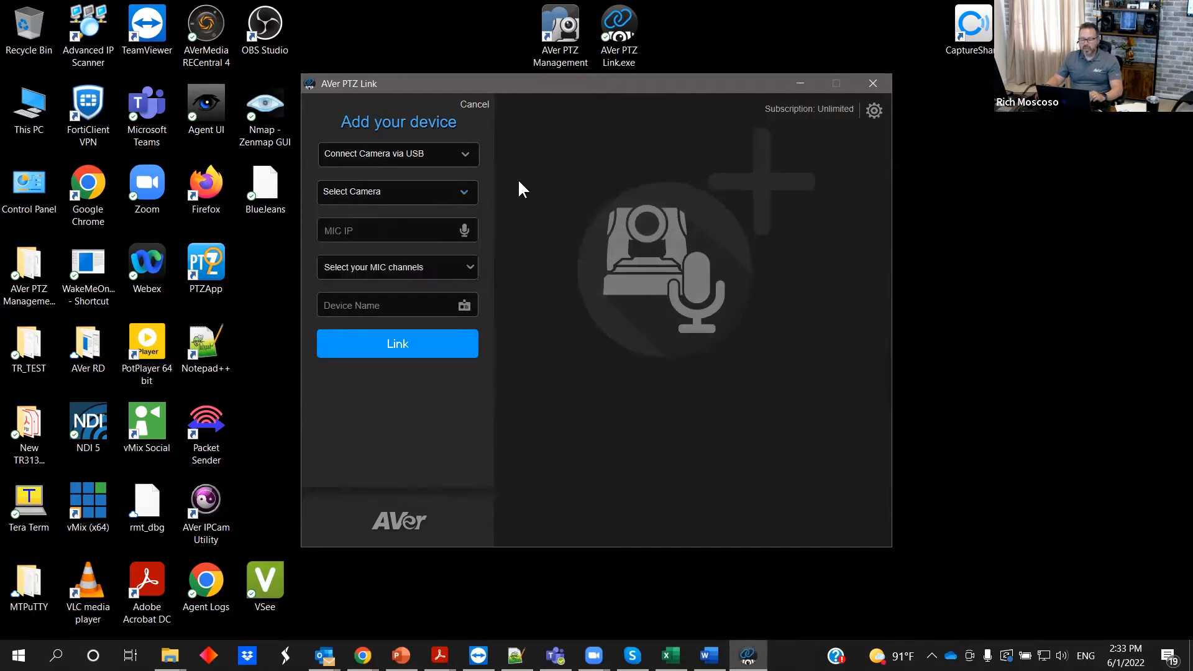
left_click(465, 192)
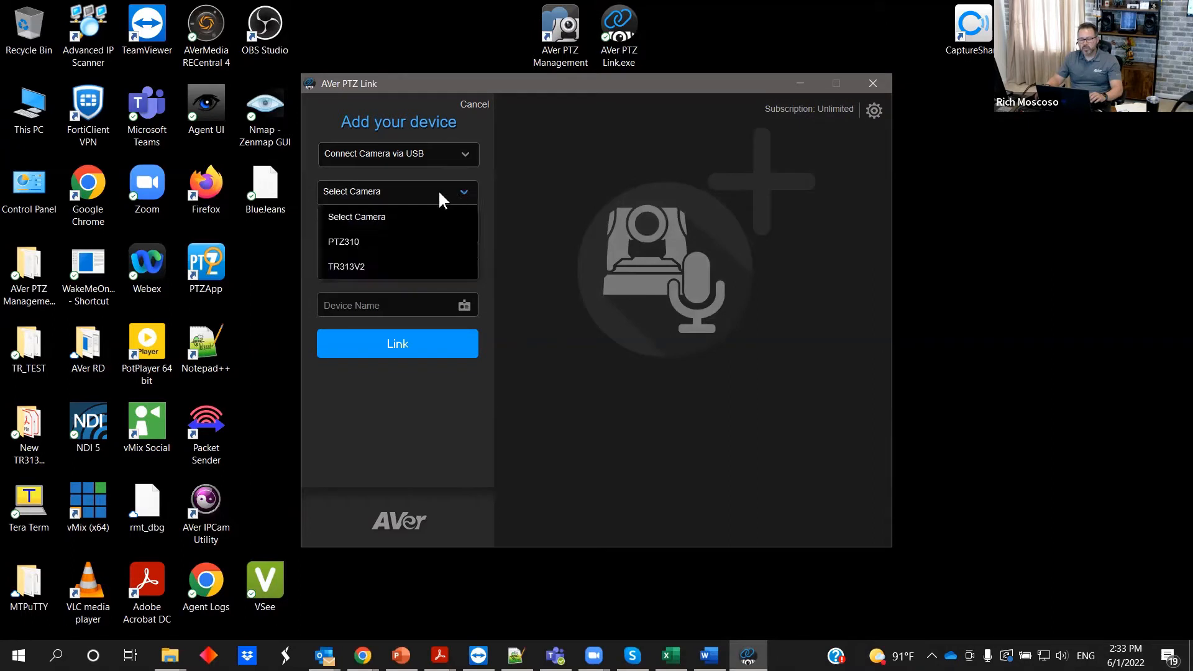
left_click(396, 280)
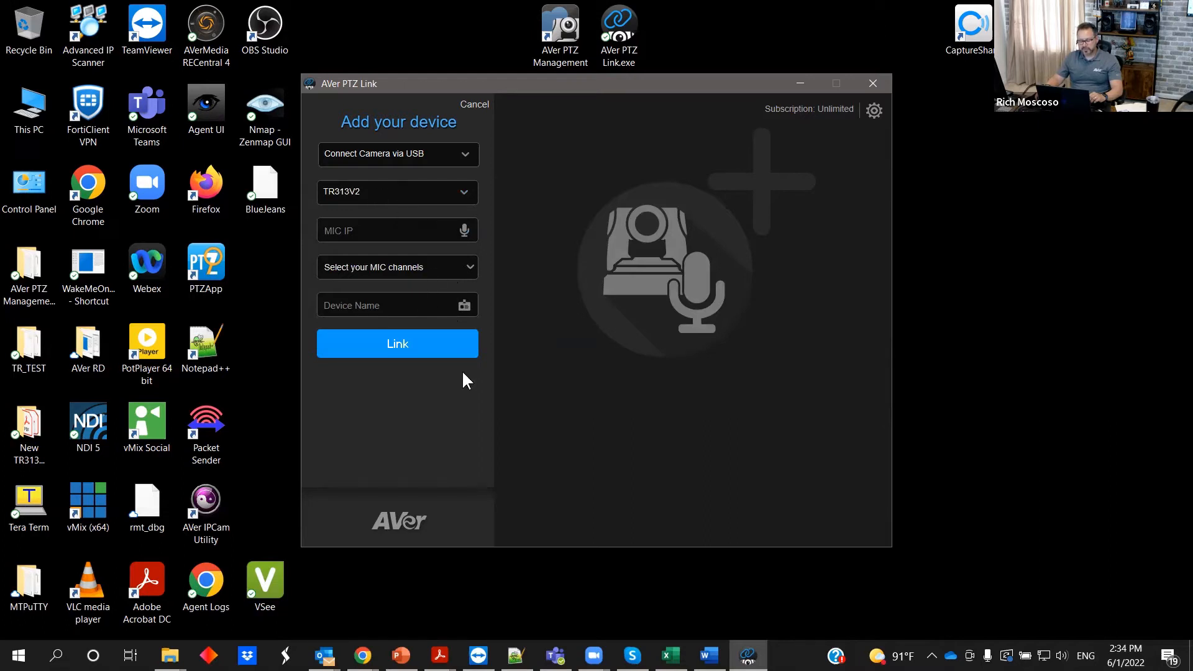
- Set the microphone IP to 192.168.1.30 and its channel count to 8 Channels (Default)
left_click(401, 225)
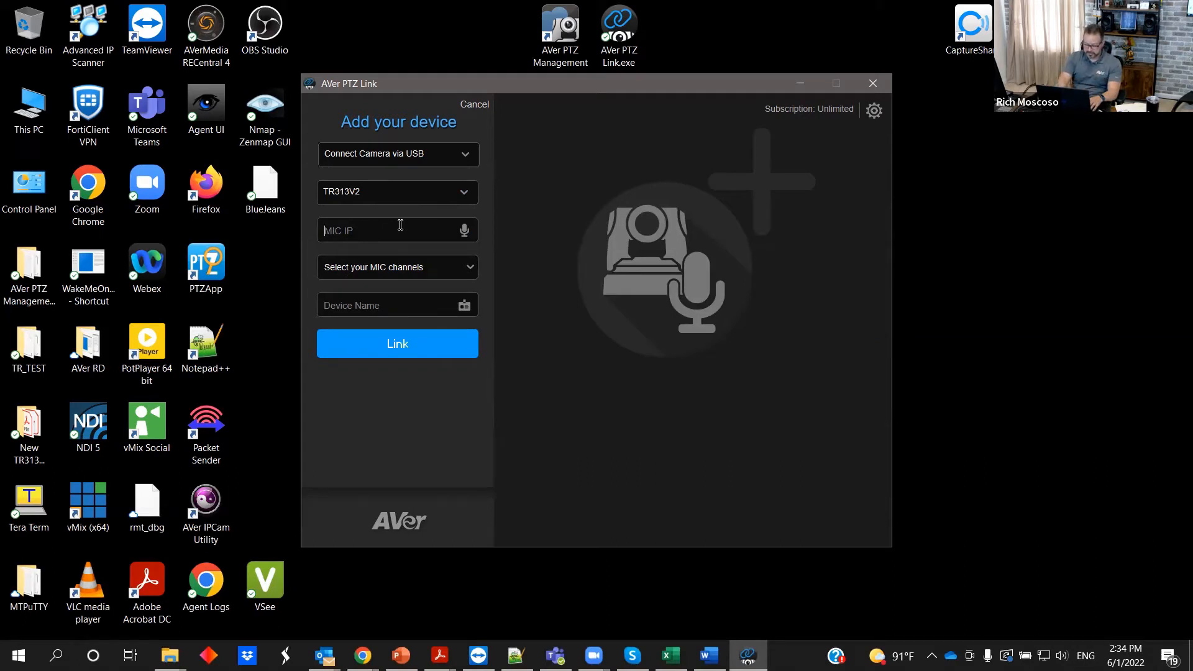
type("192.168.")
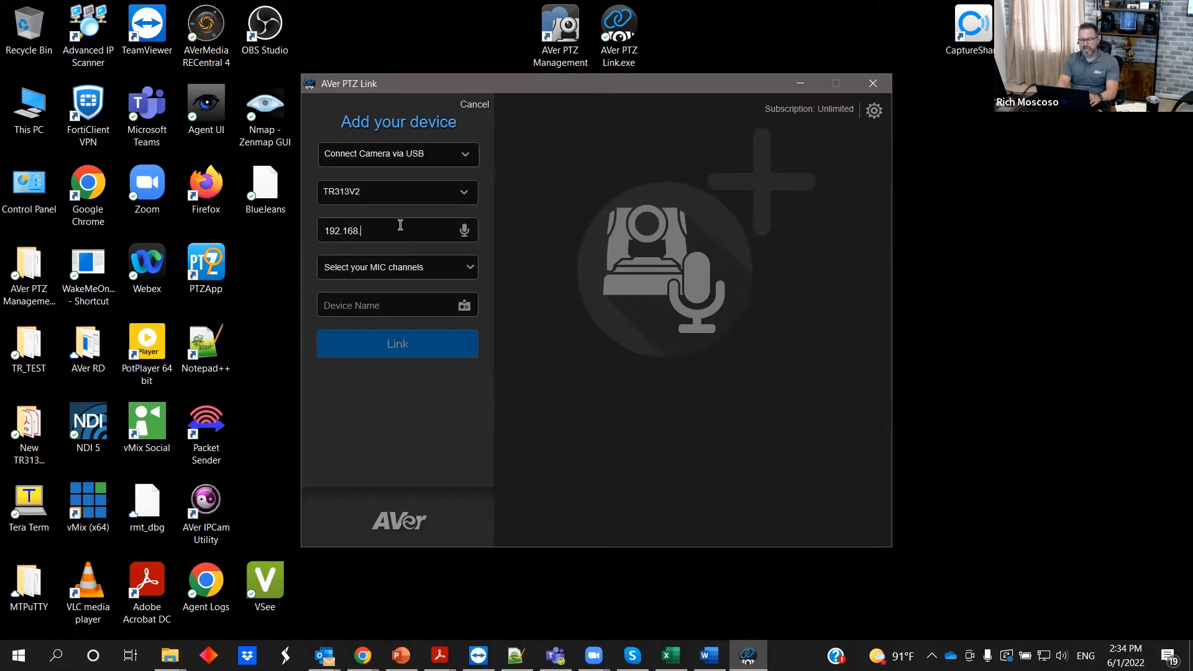
type("1.30")
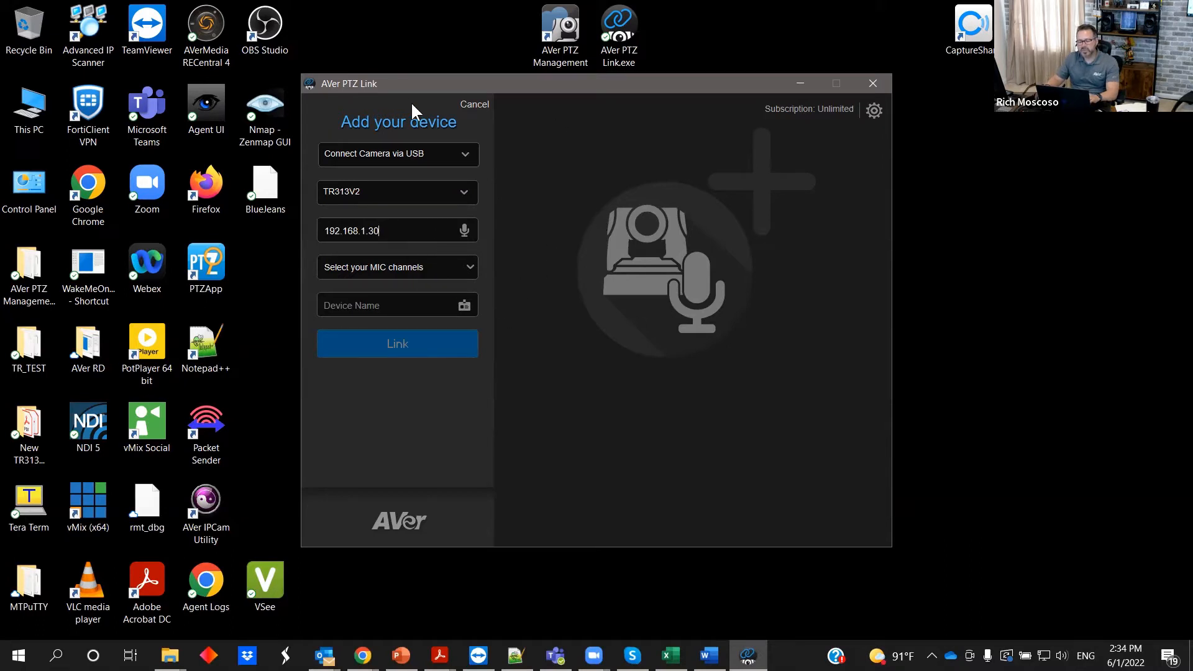
left_click(412, 264)
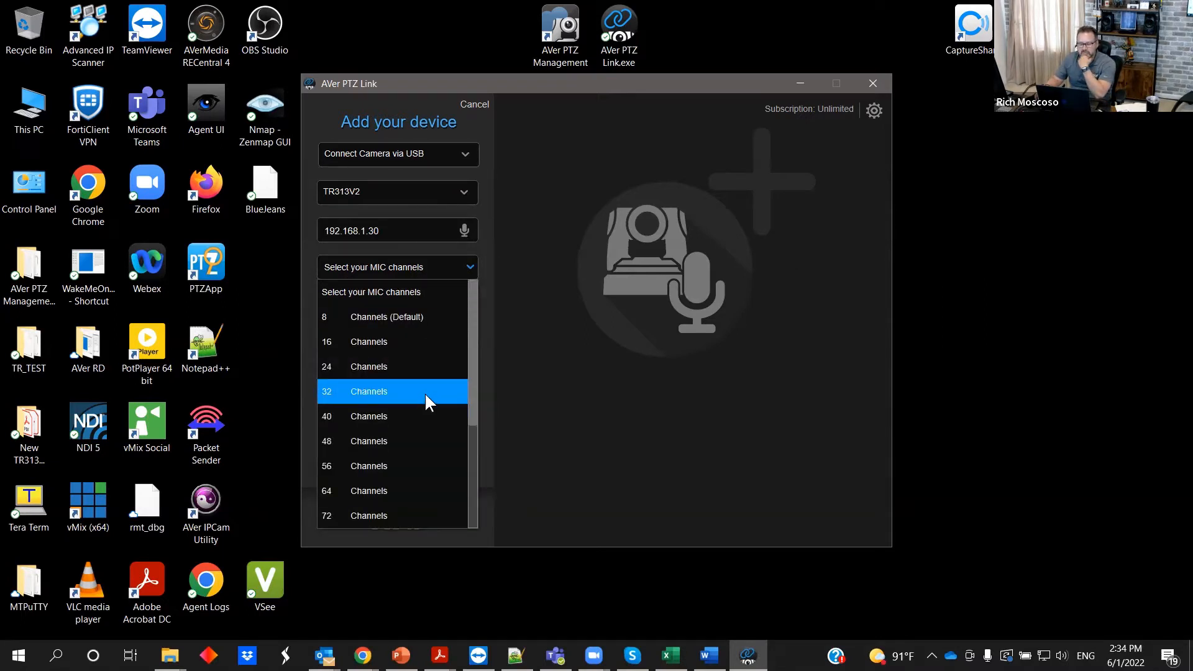
left_click(418, 316)
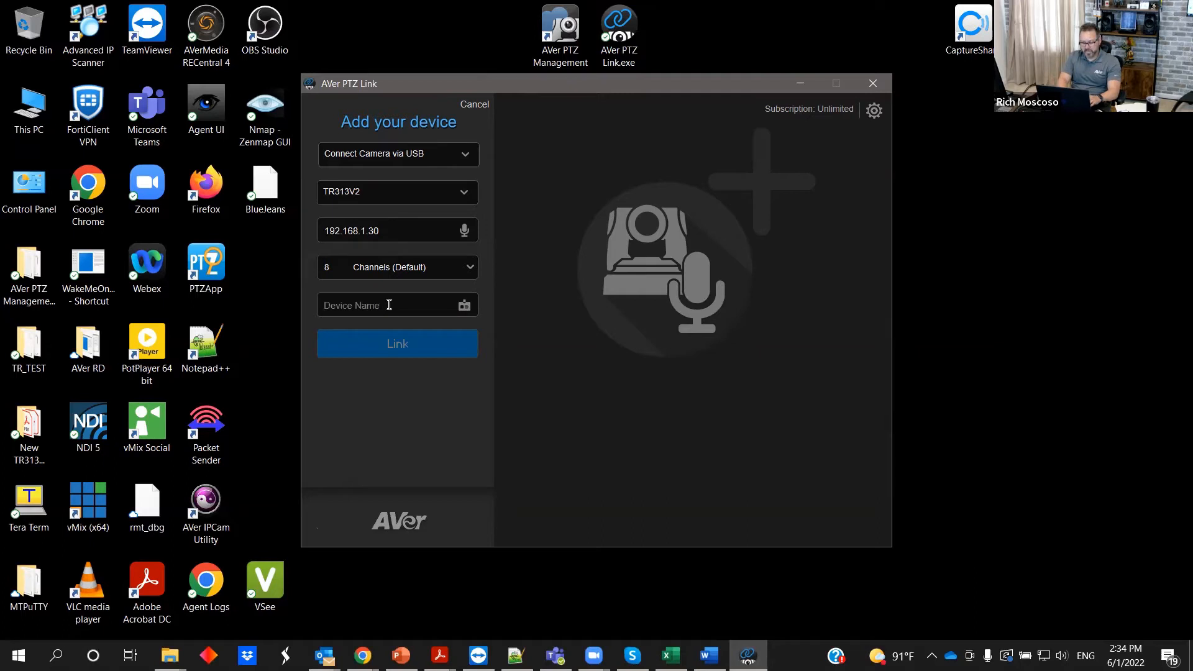
- Name the new device Rear Camera Trking, link it, and dismiss the pairing confirmation
type("Rear Camera")
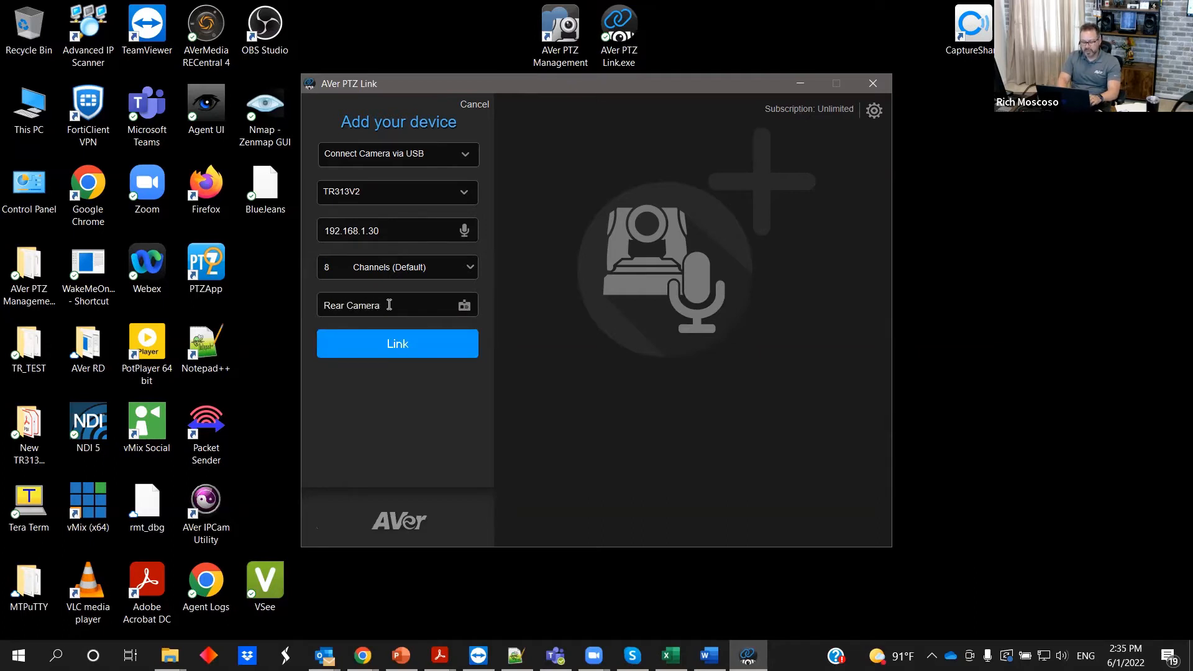
type(" Tracki")
key("BackSpace")
key("BackSpace")
key("BackSpace")
key("BackSpace")
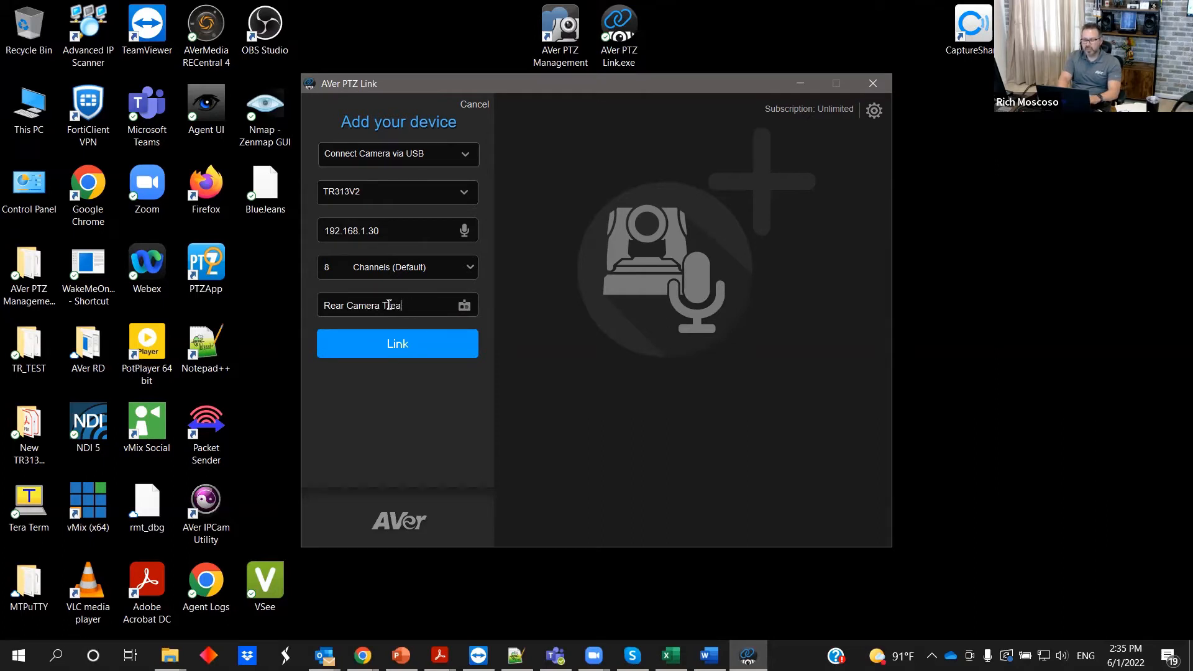
type("king")
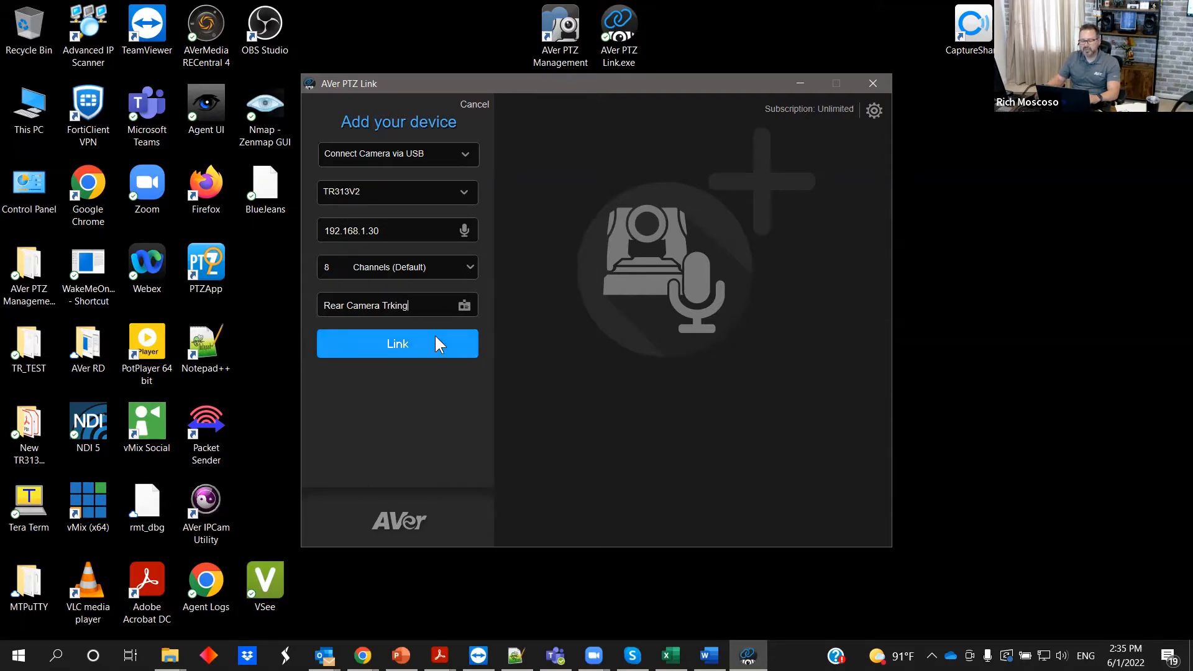
left_click(434, 343)
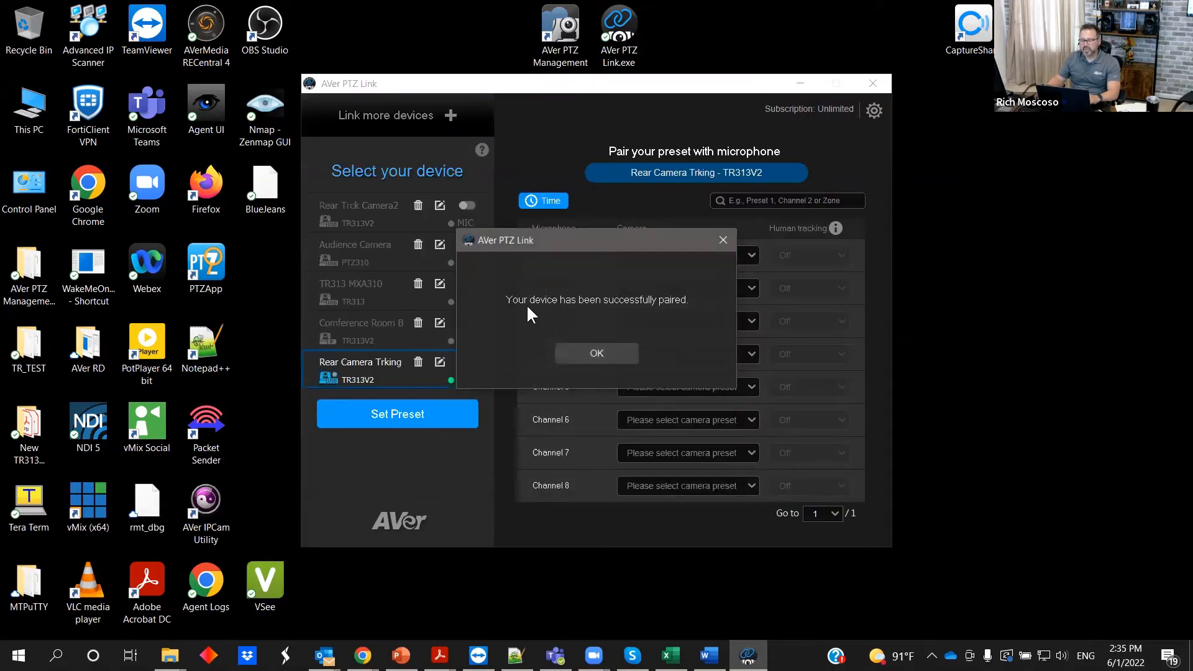
left_click(596, 349)
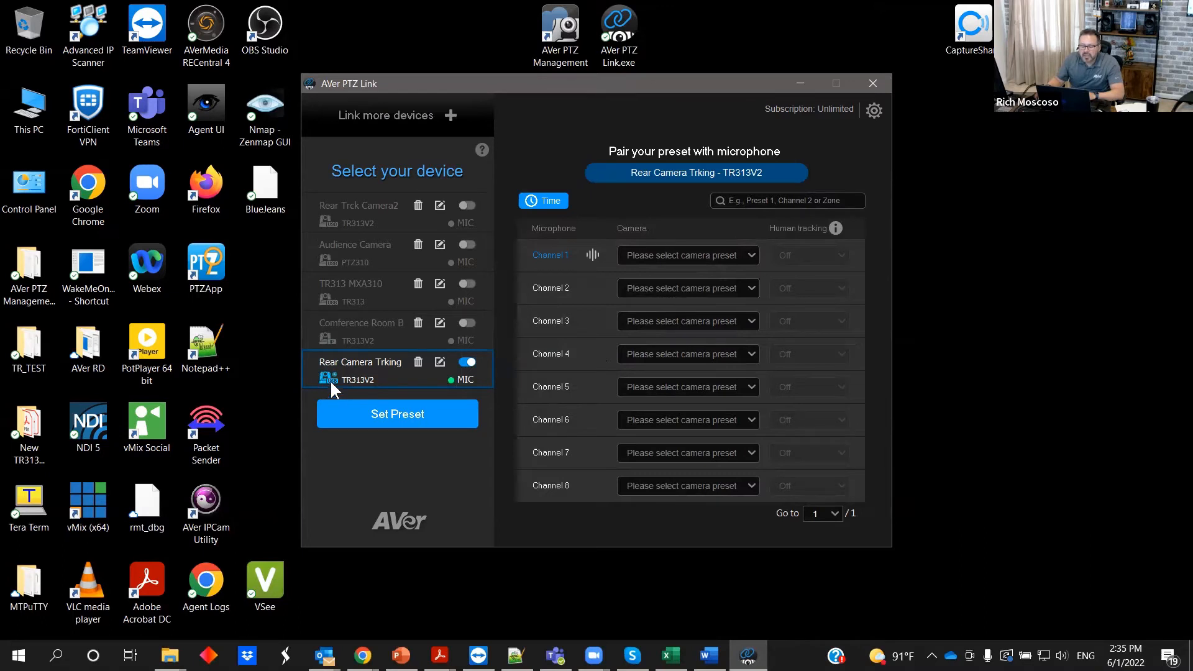
- Examine the device status legend explaining the camera icons, then close it
left_click(481, 149)
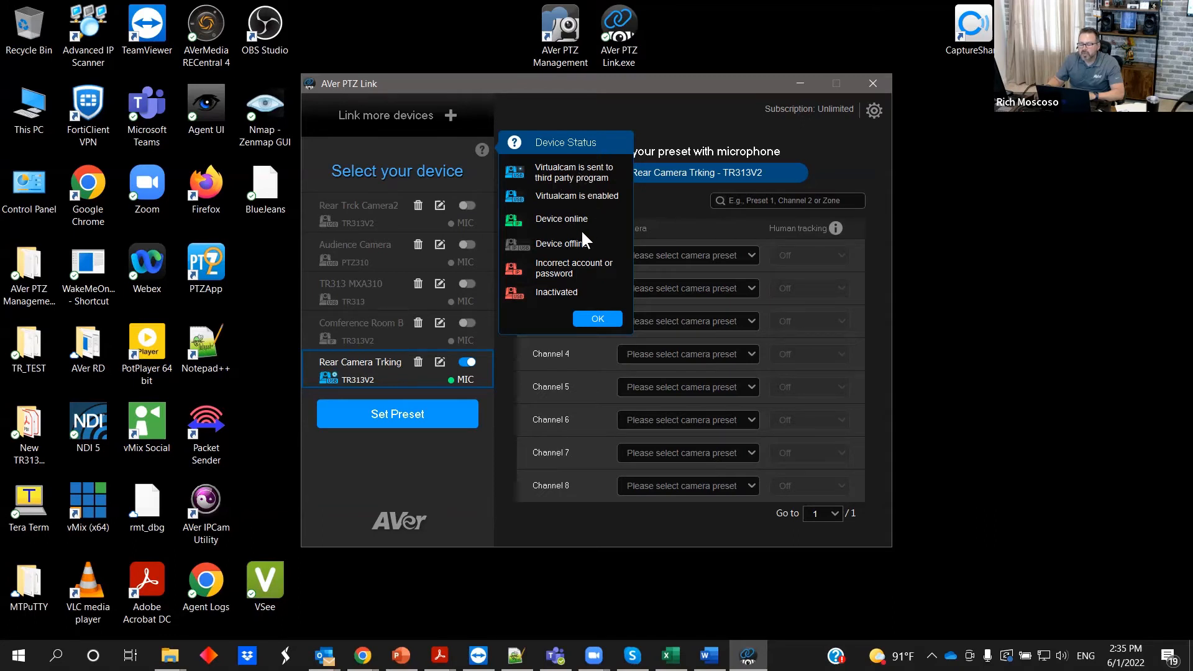
left_click(588, 315)
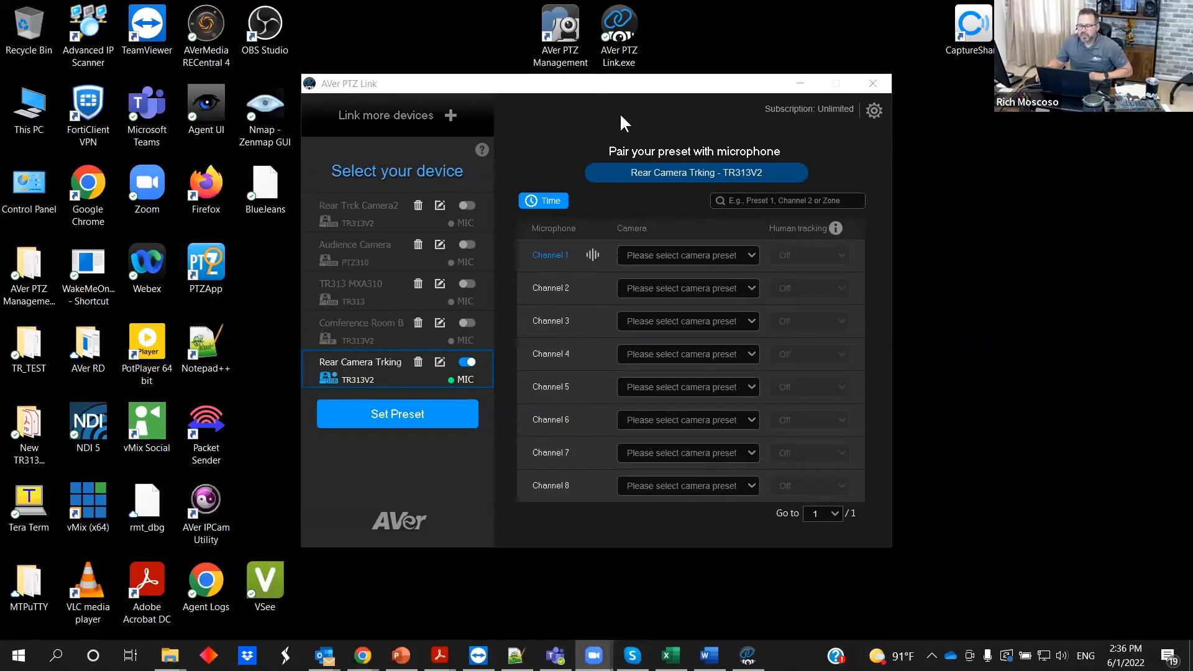
- Open the preset camera control for Rear Camera Trking and place its window beside the main window
left_click_drag(633, 85, 638, 97)
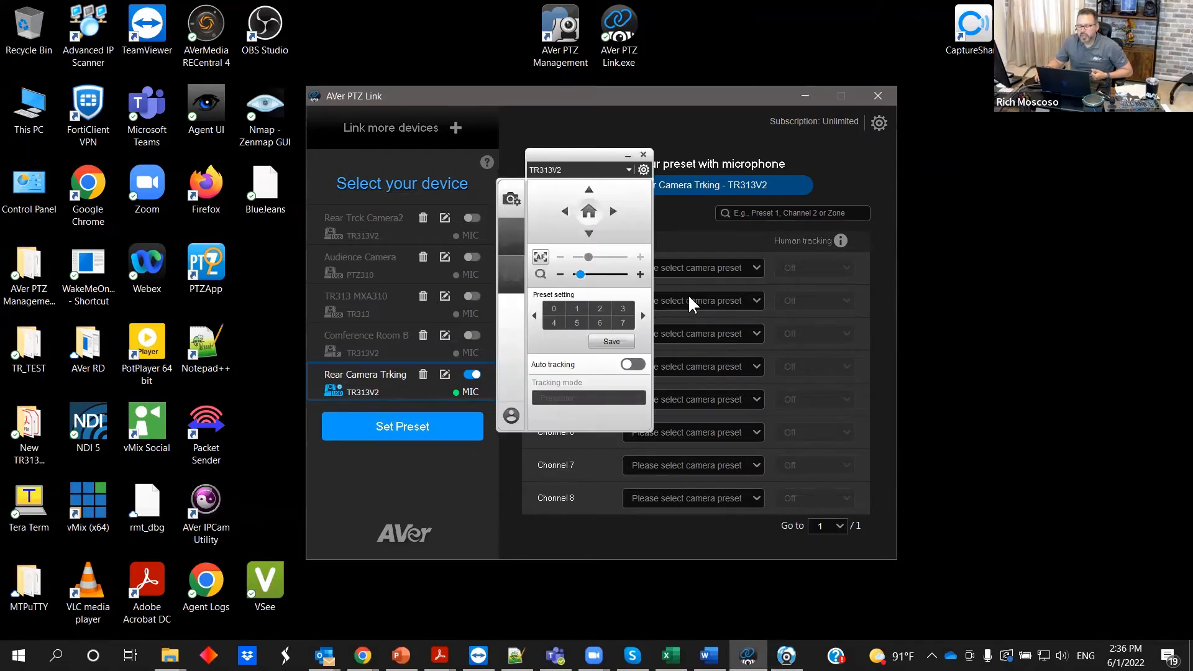
left_click_drag(621, 156, 1019, 209)
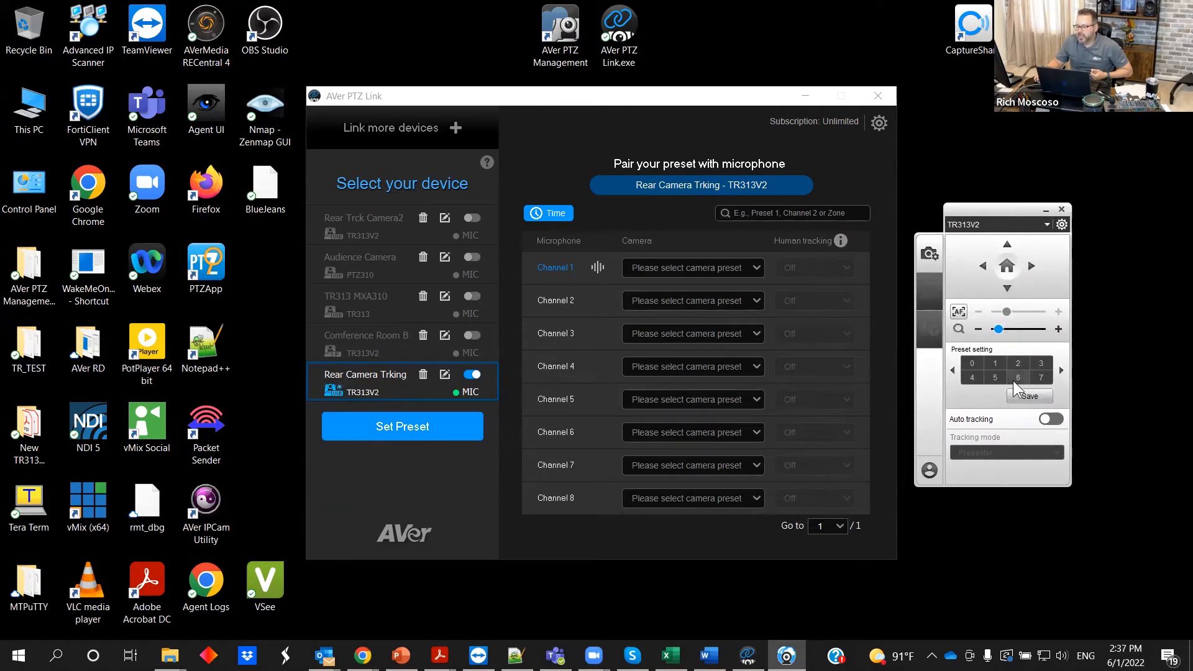
left_click_drag(987, 209, 981, 197)
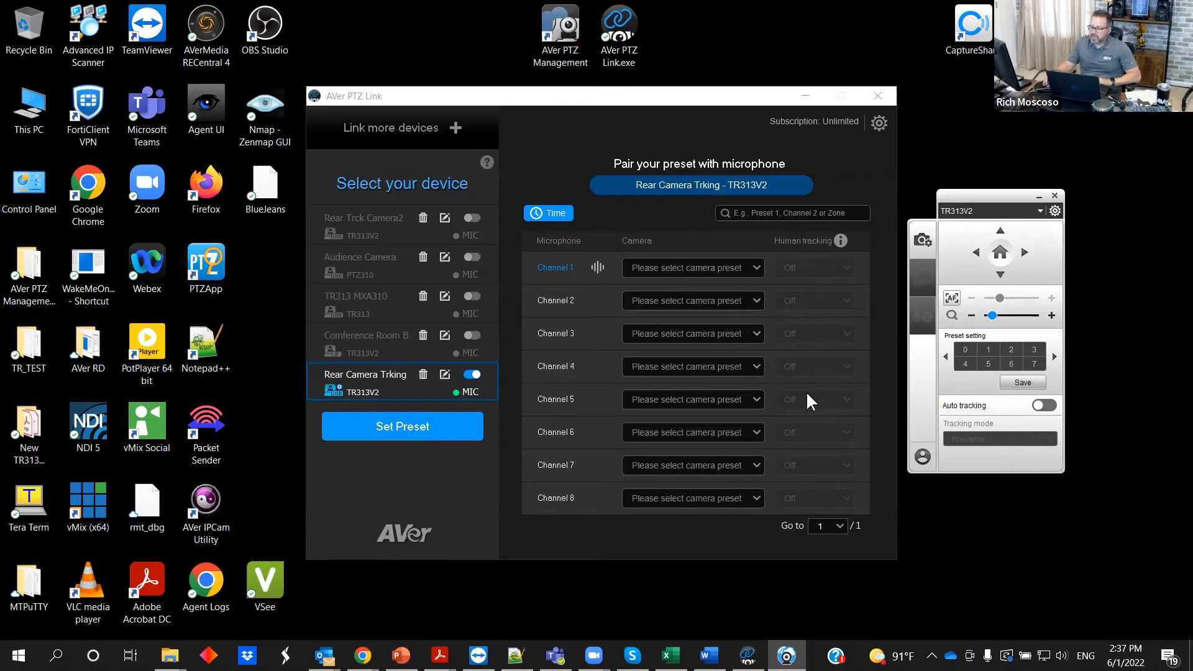
- Page through the TR313V2 camera's preset numbers to the 56–63 group and recall preset 61
left_click(947, 357)
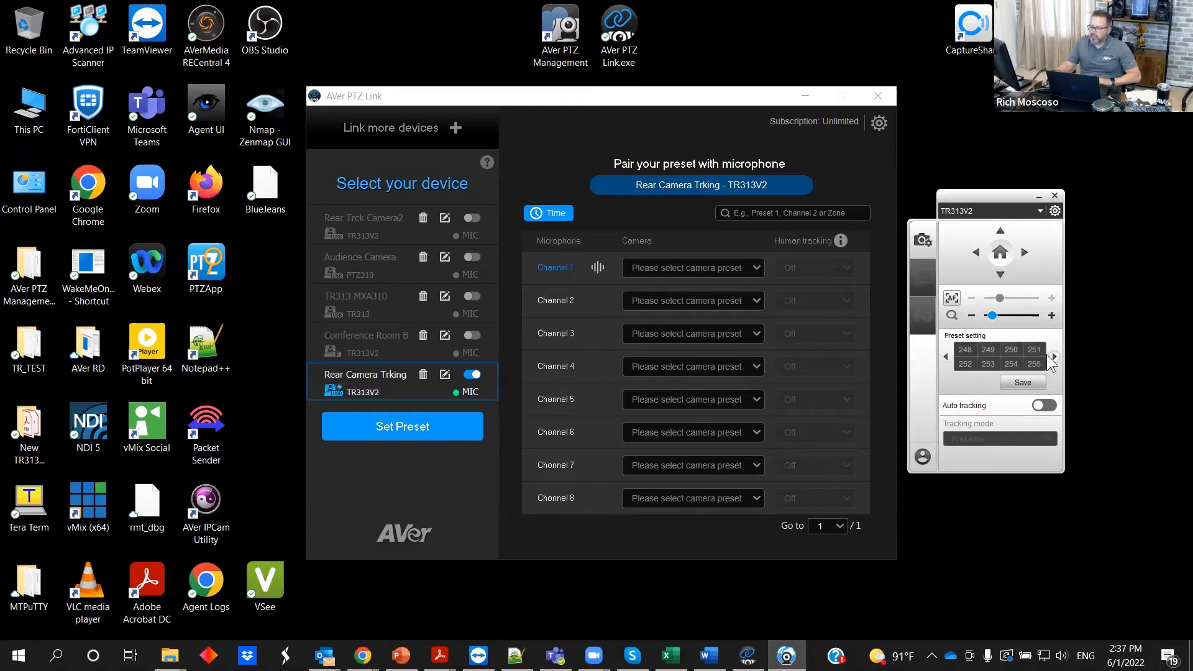
left_click(1055, 358)
left_click(1055, 356)
left_click(1055, 356)
left_click(1055, 356)
left_click(1055, 356)
left_click(1055, 356)
left_click(1055, 356)
left_click(1055, 356)
left_click(1054, 356)
left_click(1055, 357)
left_click(946, 357)
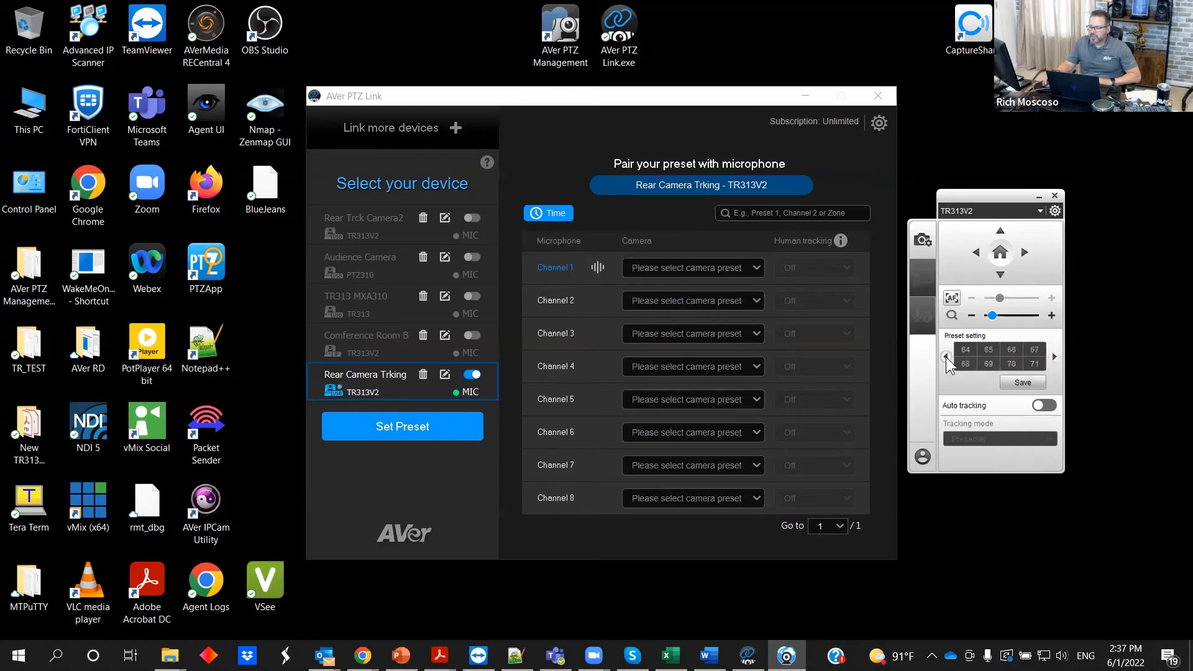
left_click(946, 357)
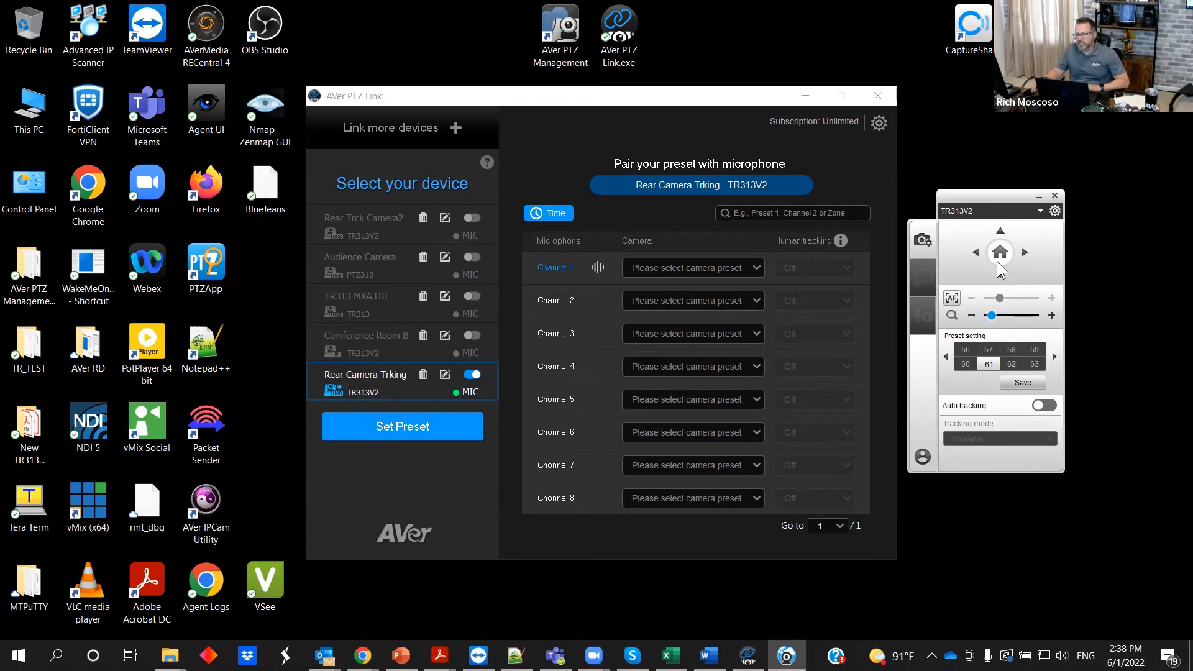
- Tilt the TR313V2 camera up and down and pan it right and left to adjust the view at preset 61
left_click(1000, 231)
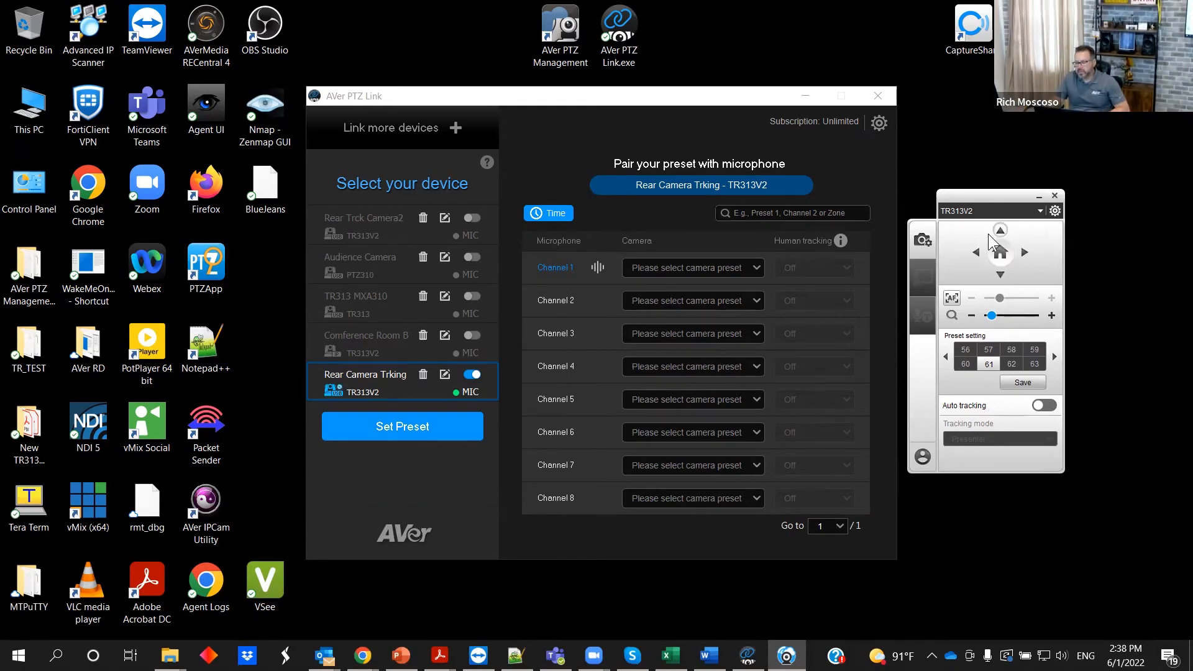
left_click(1000, 276)
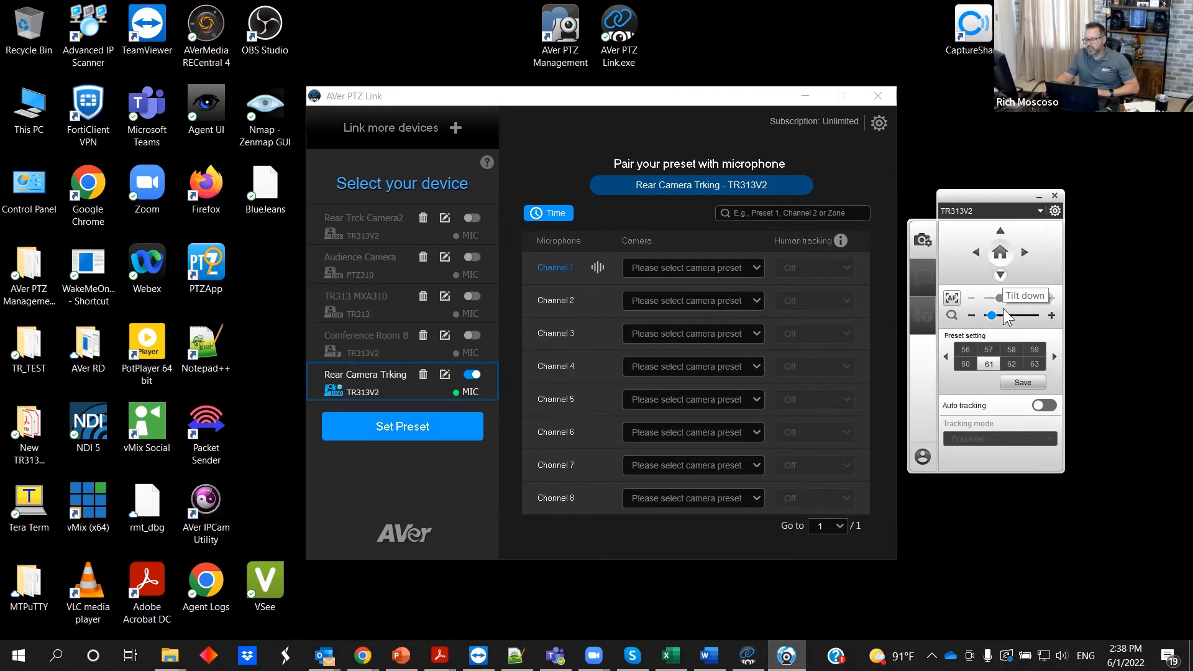
left_click(1024, 253)
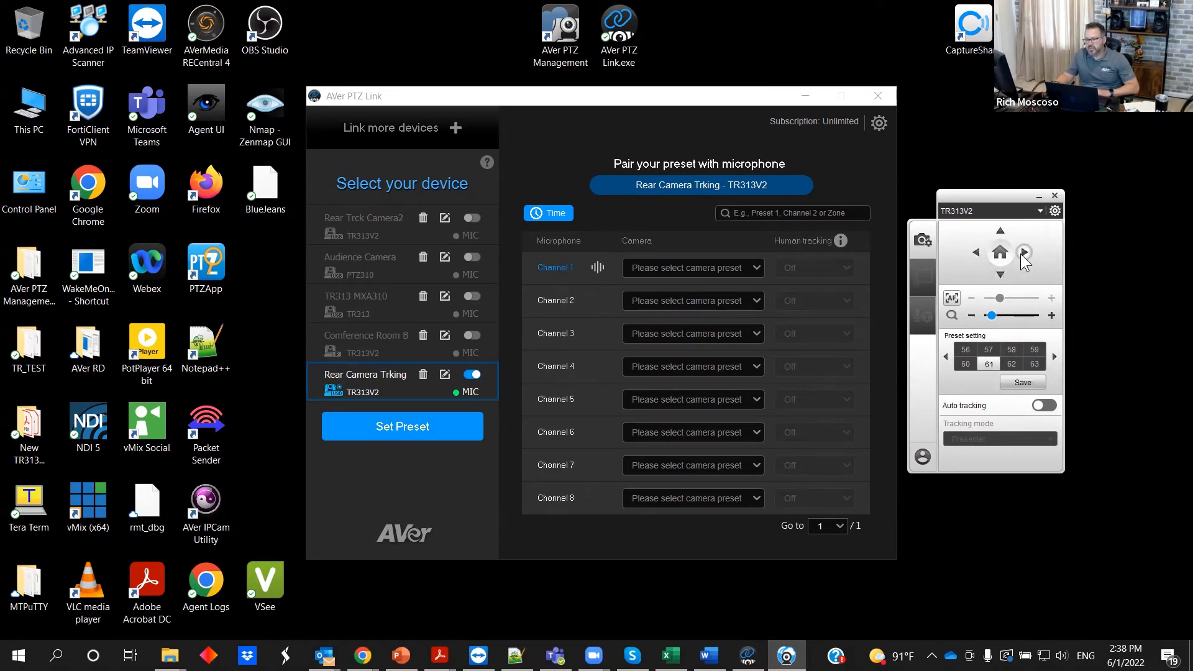
left_click(977, 252)
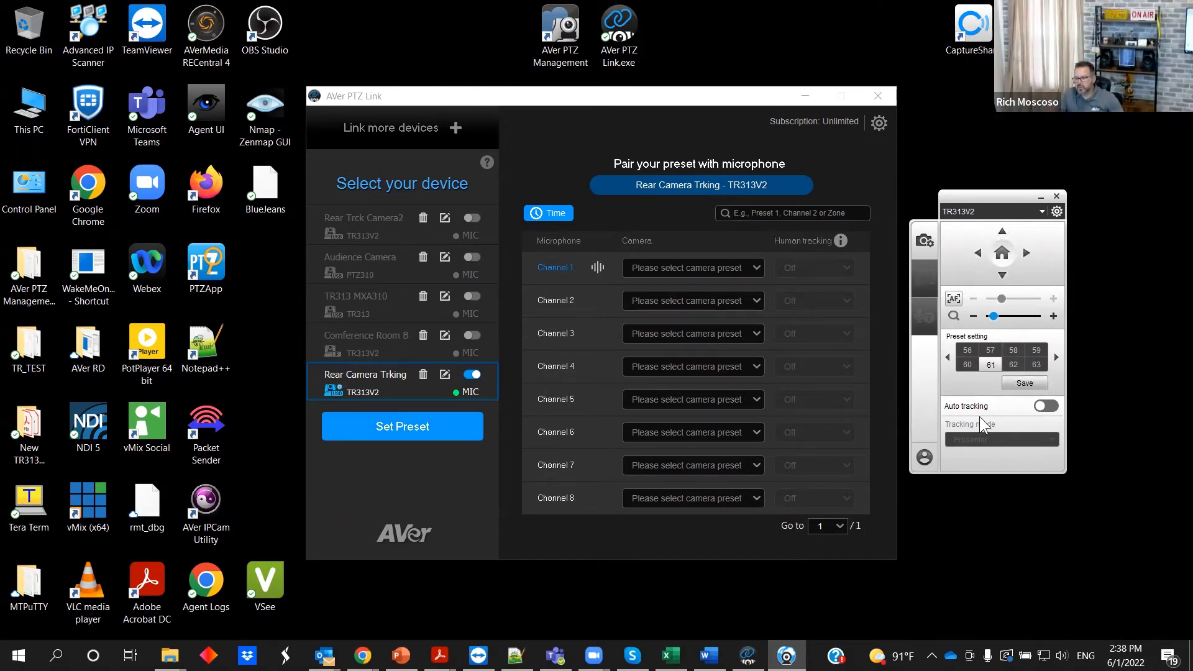
- Recall preset 62 on the TR313V2 and pan the camera to the right
left_click(1013, 364)
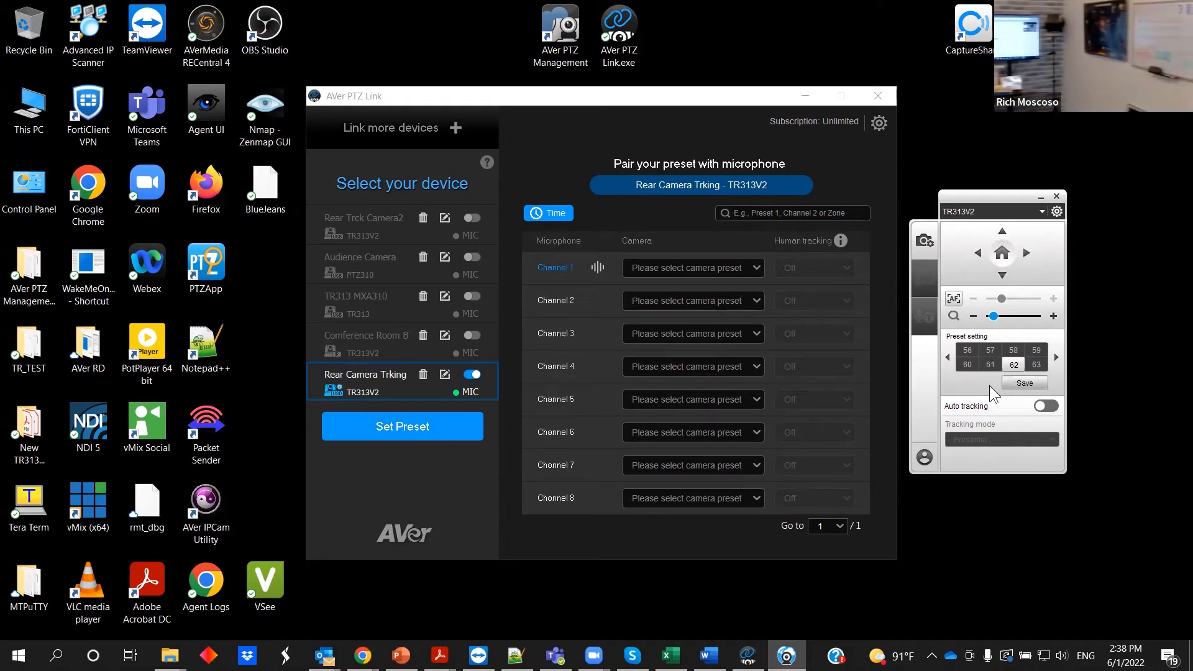
left_click(1027, 254)
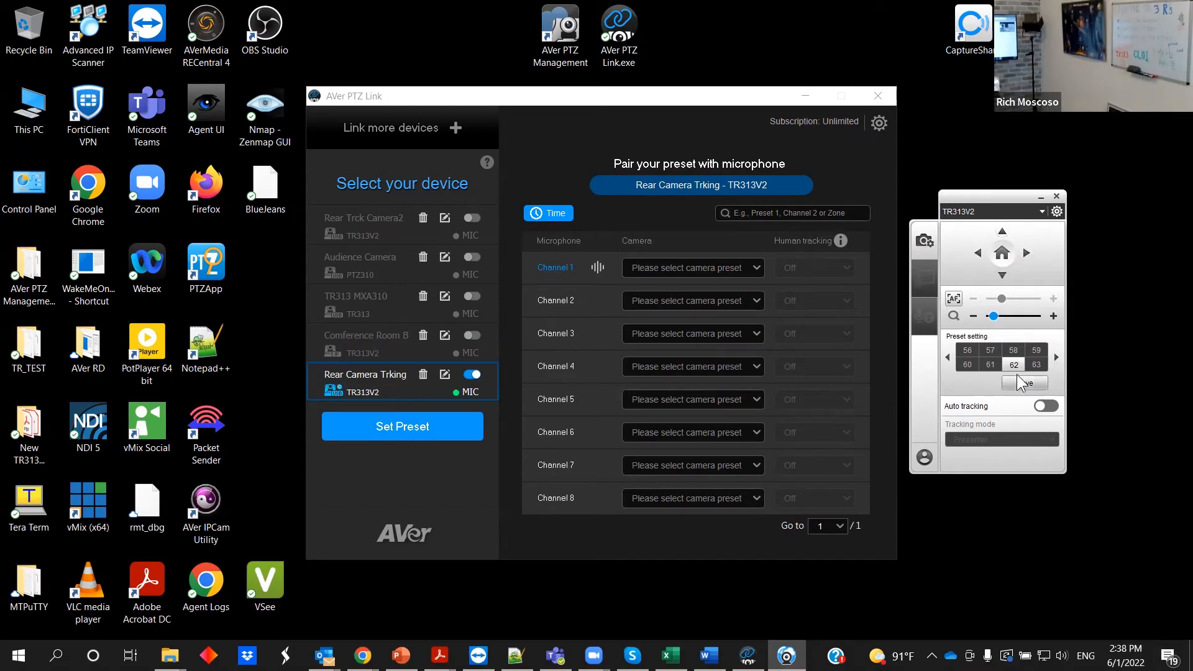
- Recall preset 64 on the TR313V2 and close the camera control window
left_click(1057, 357)
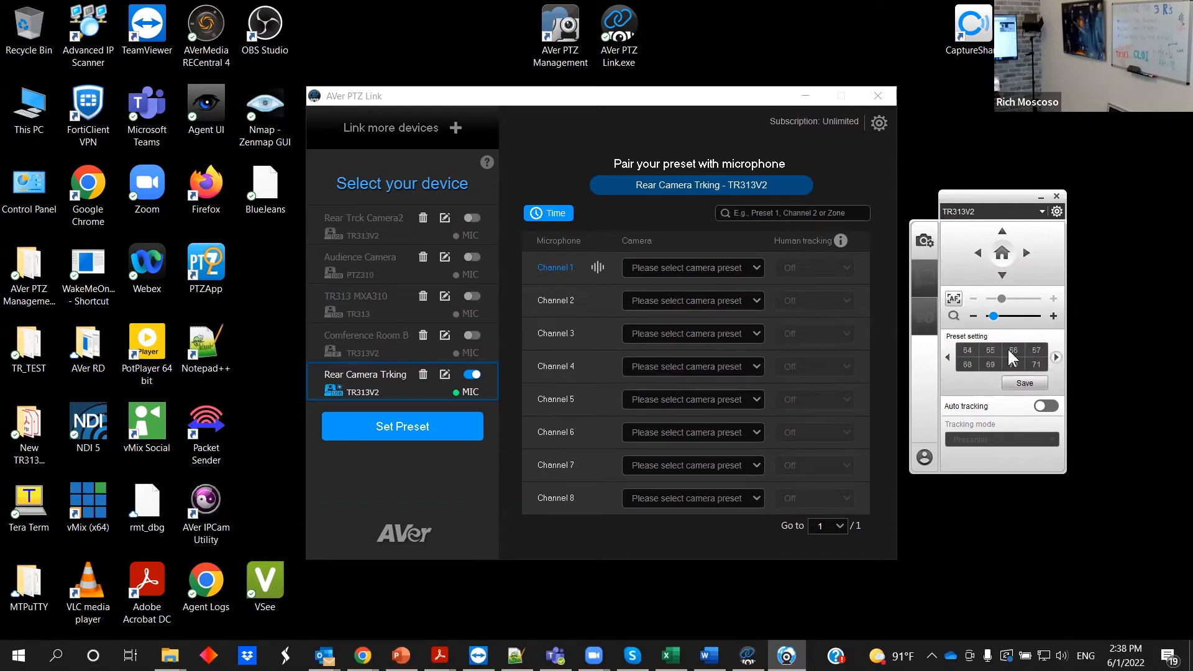
left_click(967, 351)
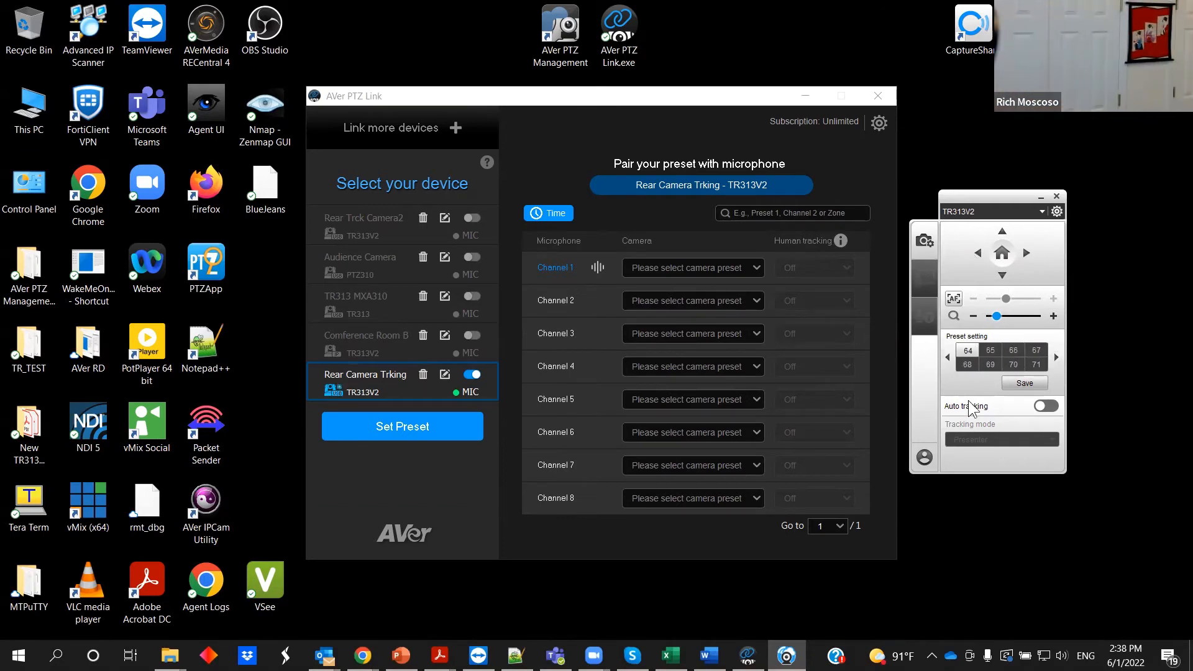
left_click(1057, 197)
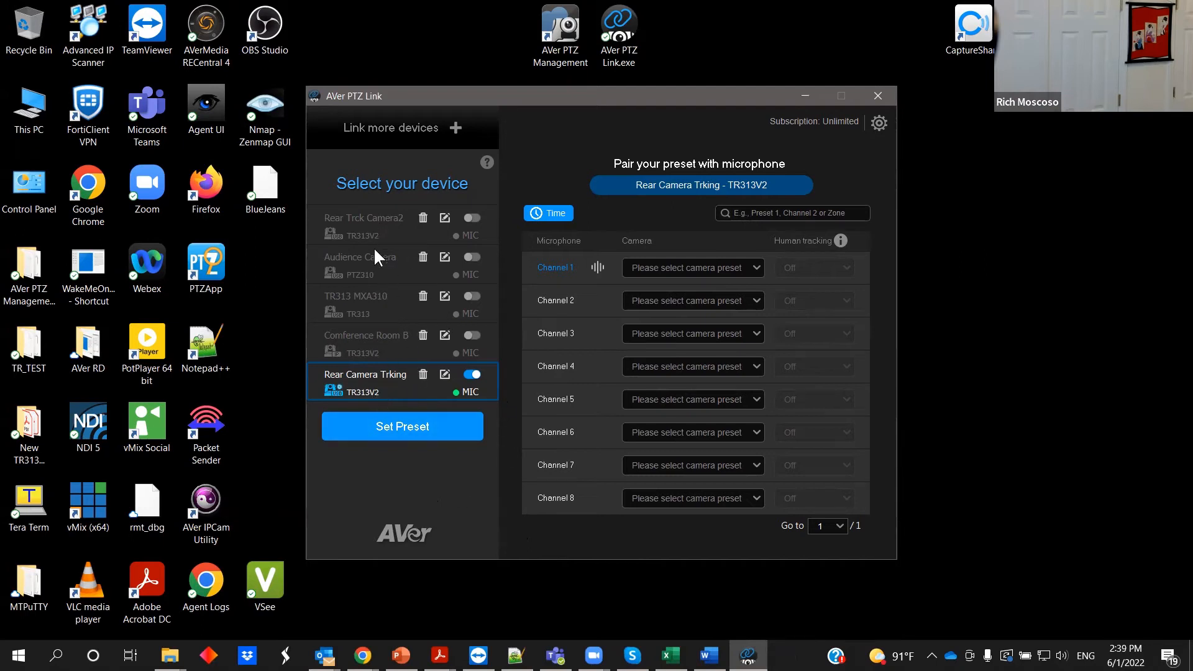
- Enable the Audience Camera, then view its PTZ310 preset control and close it
left_click(368, 263)
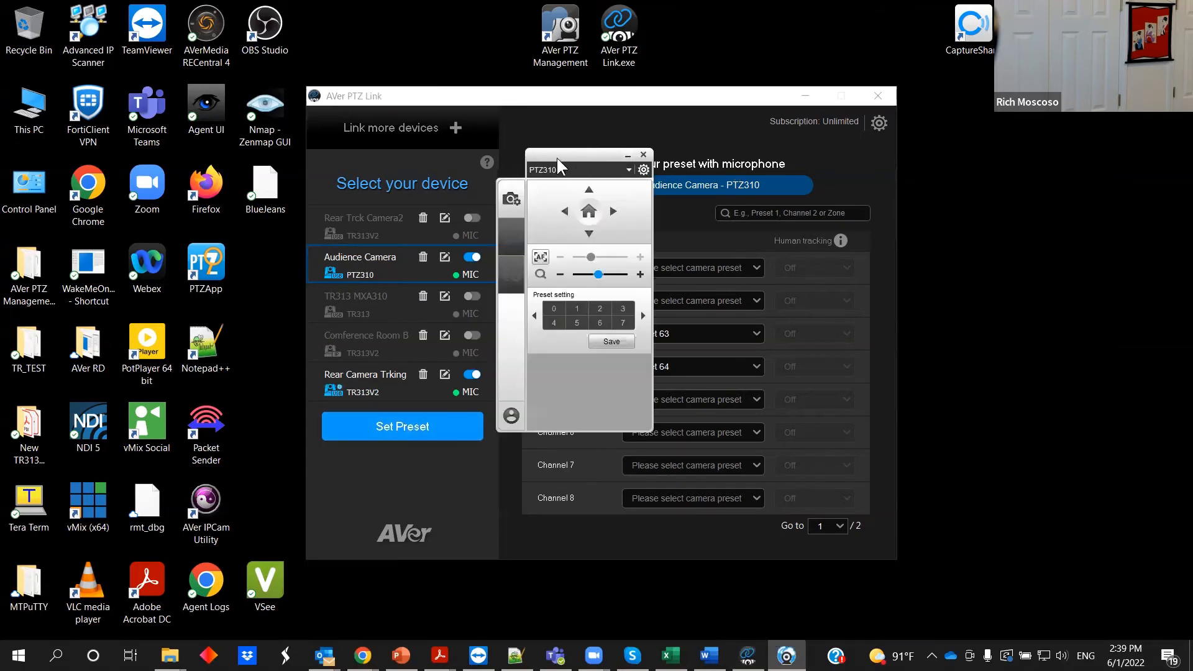
left_click(644, 154)
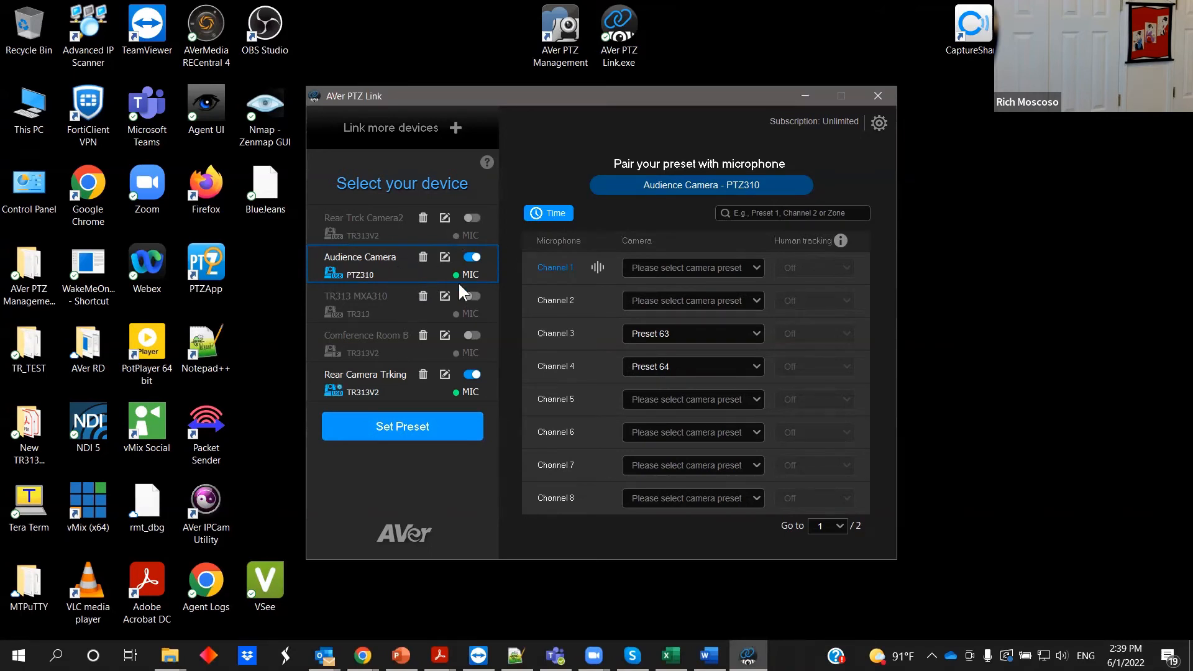
- Compare the Audience Camera and Rear Camera Trking pairings, then pair Channel 1 of Rear Camera Trking with Preset 61
left_click(407, 389)
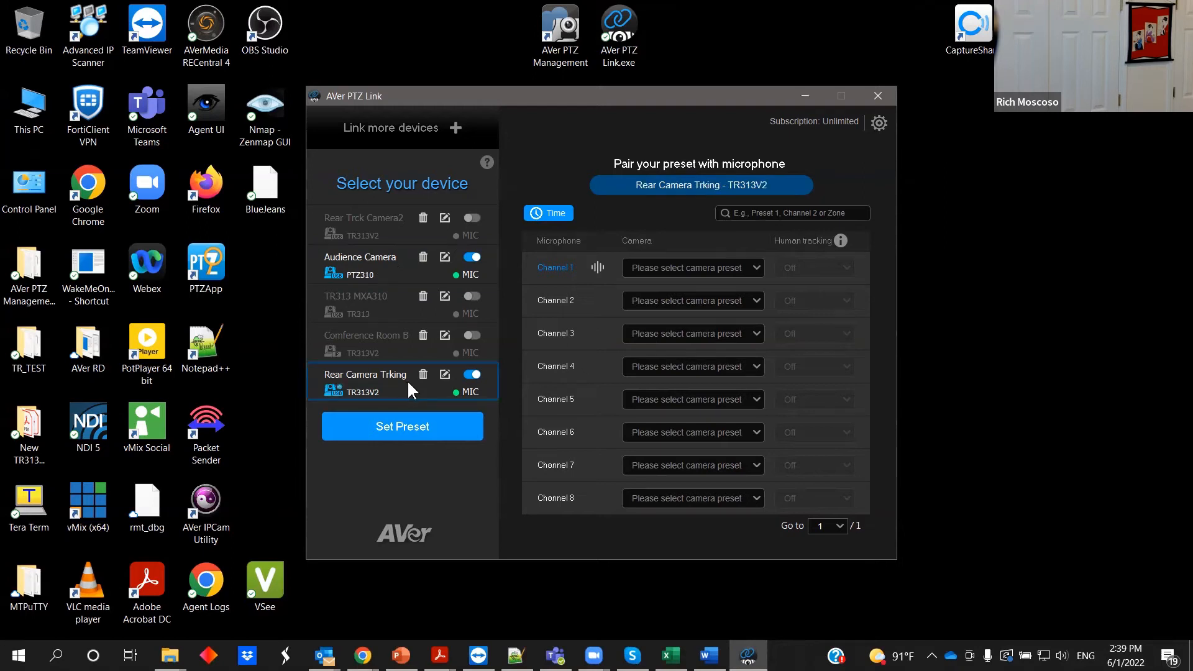
left_click(378, 259)
left_click(382, 379)
left_click(688, 266)
scroll(703, 394, "down", 10)
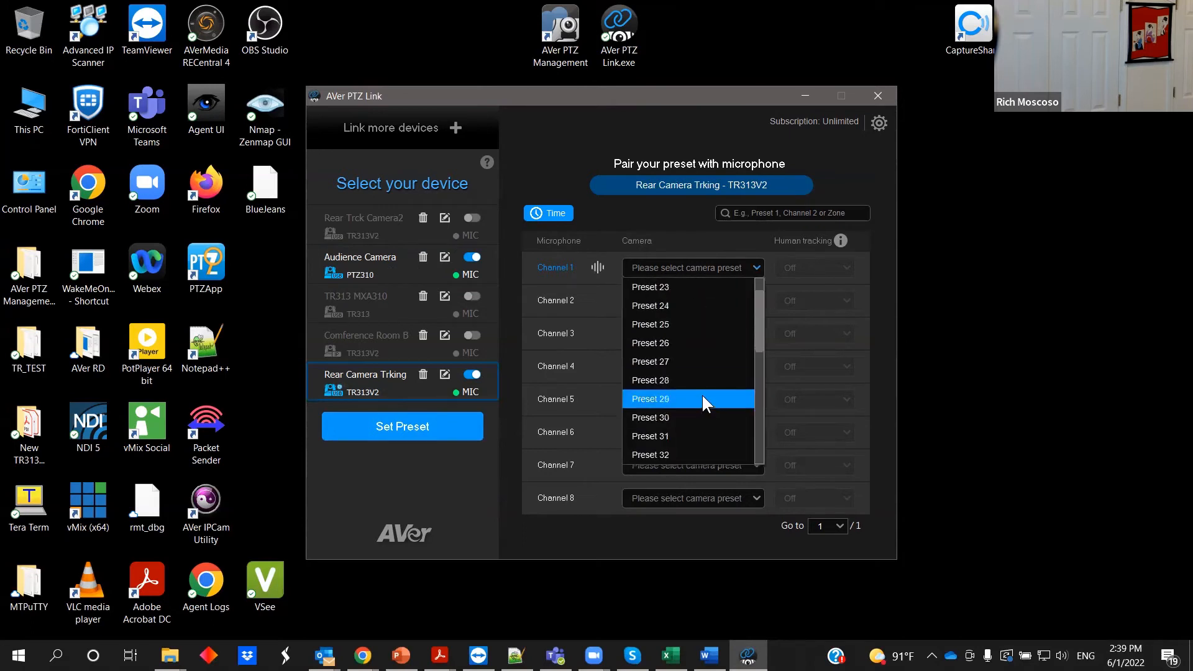
scroll(702, 393, "down", 11)
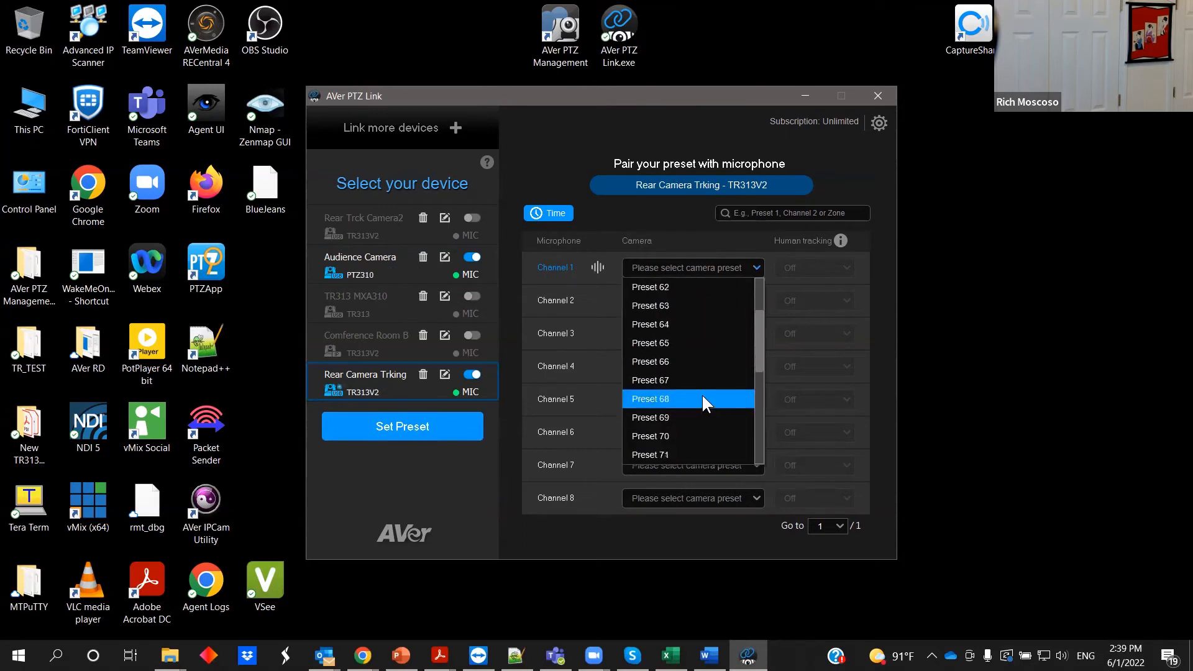
left_click_drag(756, 311, 756, 308)
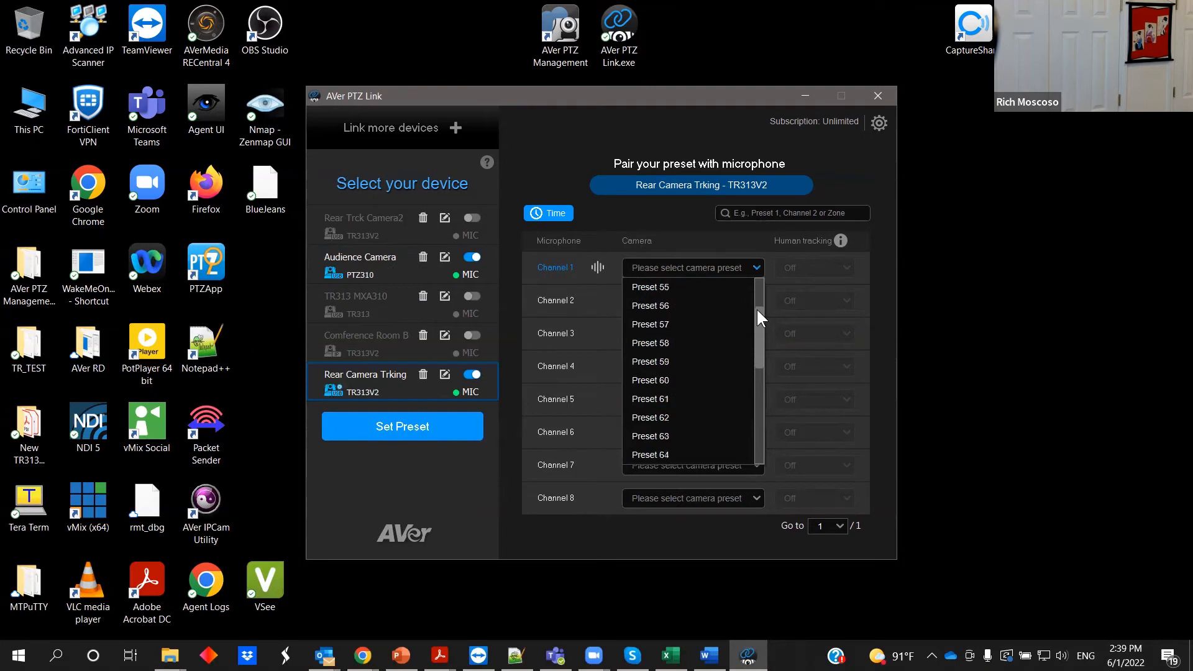
left_click(701, 399)
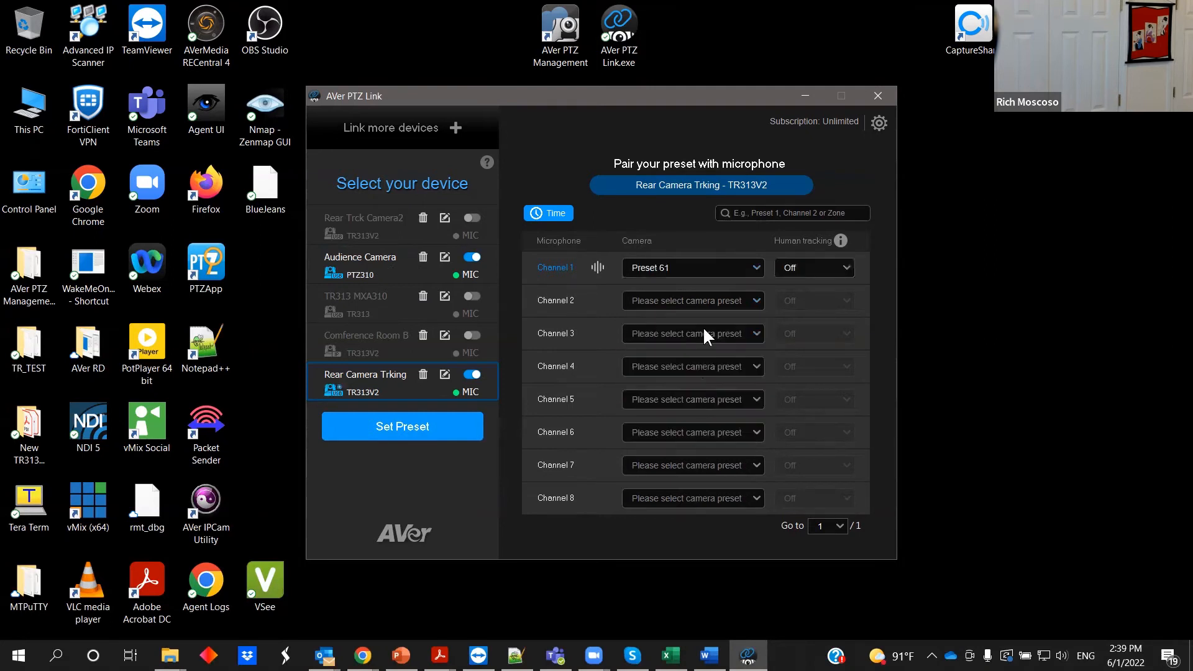
- Pair Channel 2 of Rear Camera Trking with Preset 62
left_click(679, 296)
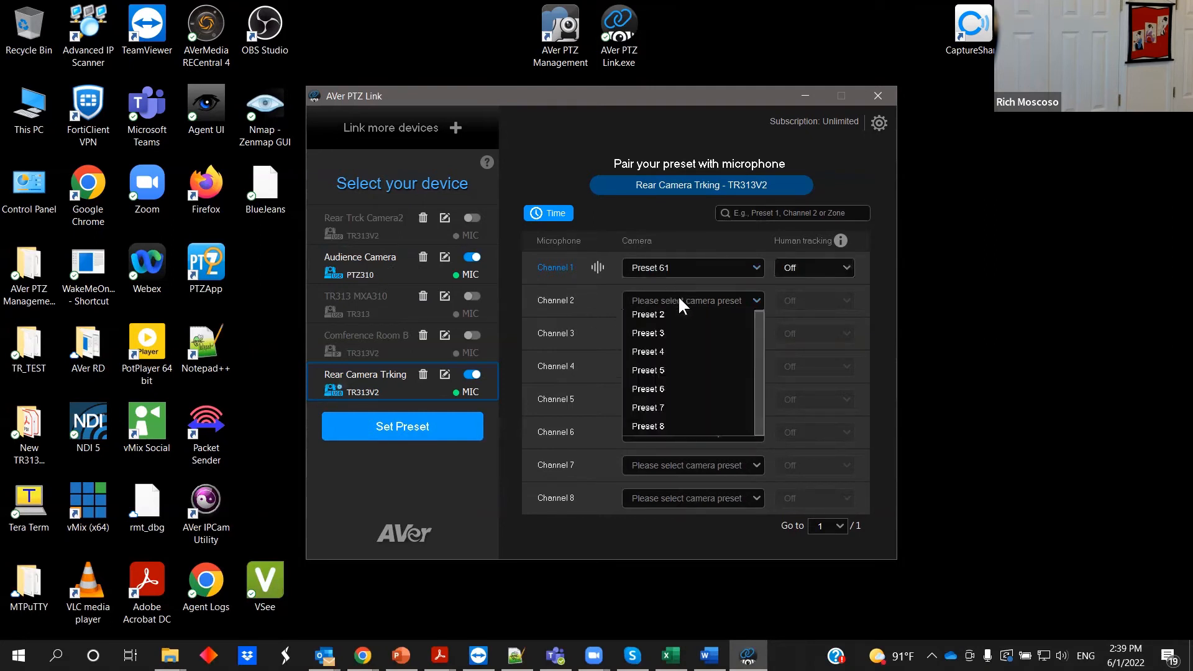
scroll(693, 398, "down", 3)
scroll(693, 397, "down", 9)
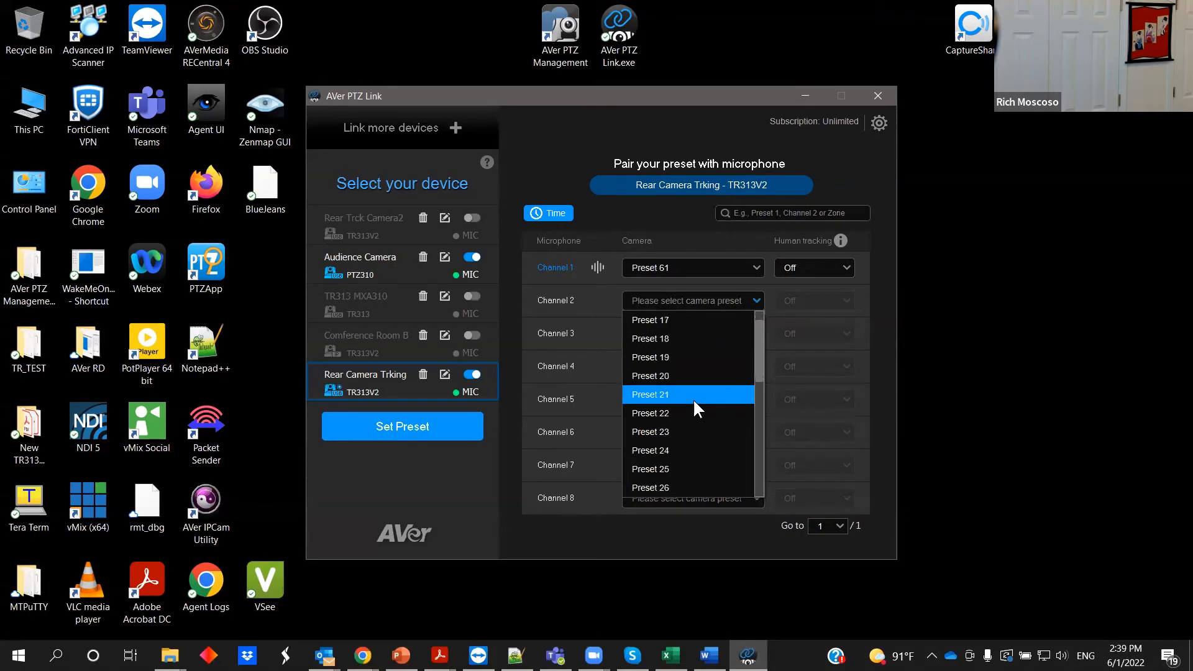
scroll(692, 397, "down", 7)
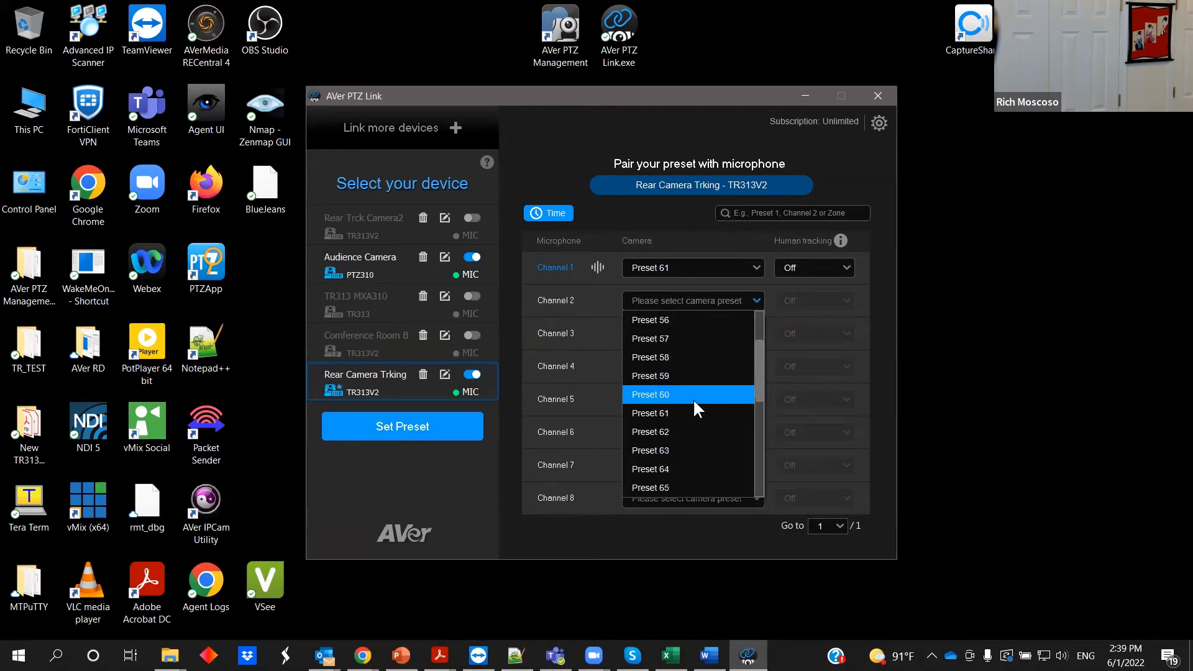
left_click(685, 433)
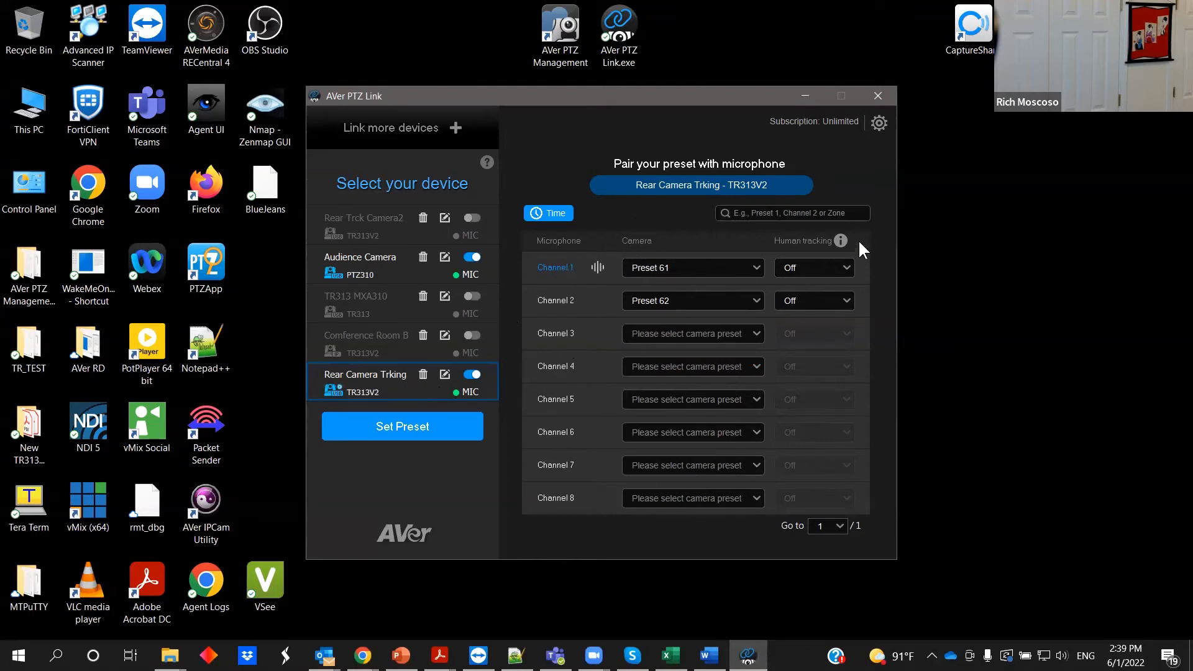
- Set human tracking for Channel 1 of Rear Camera Trking to Presenter
left_click(846, 269)
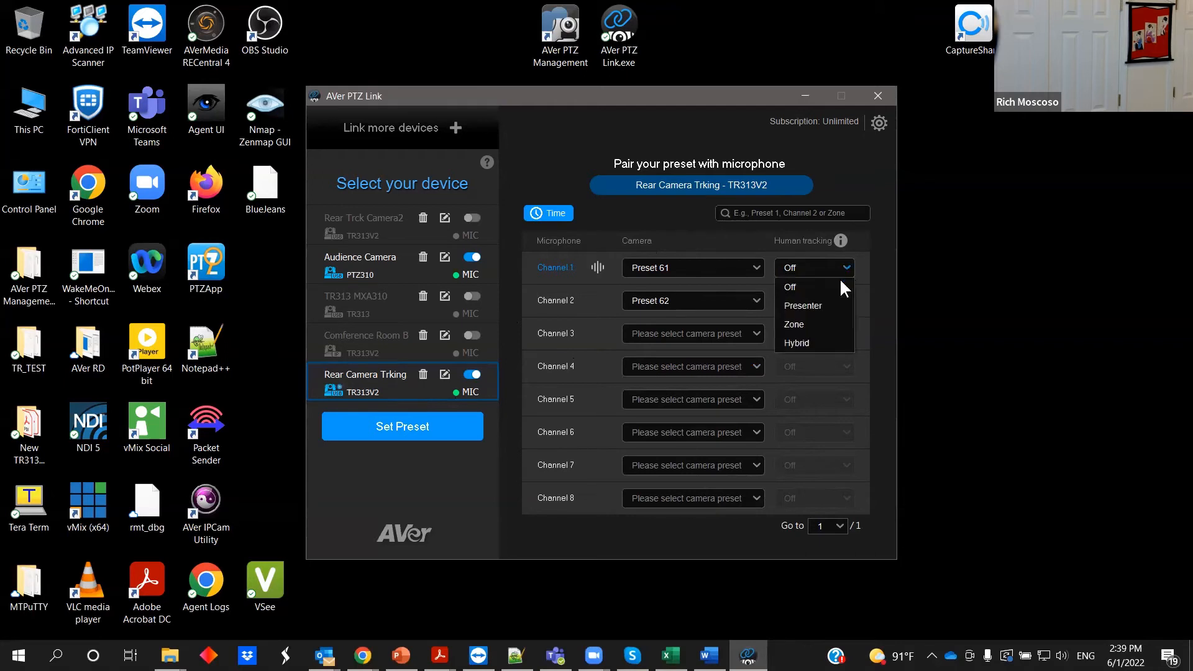
left_click(833, 308)
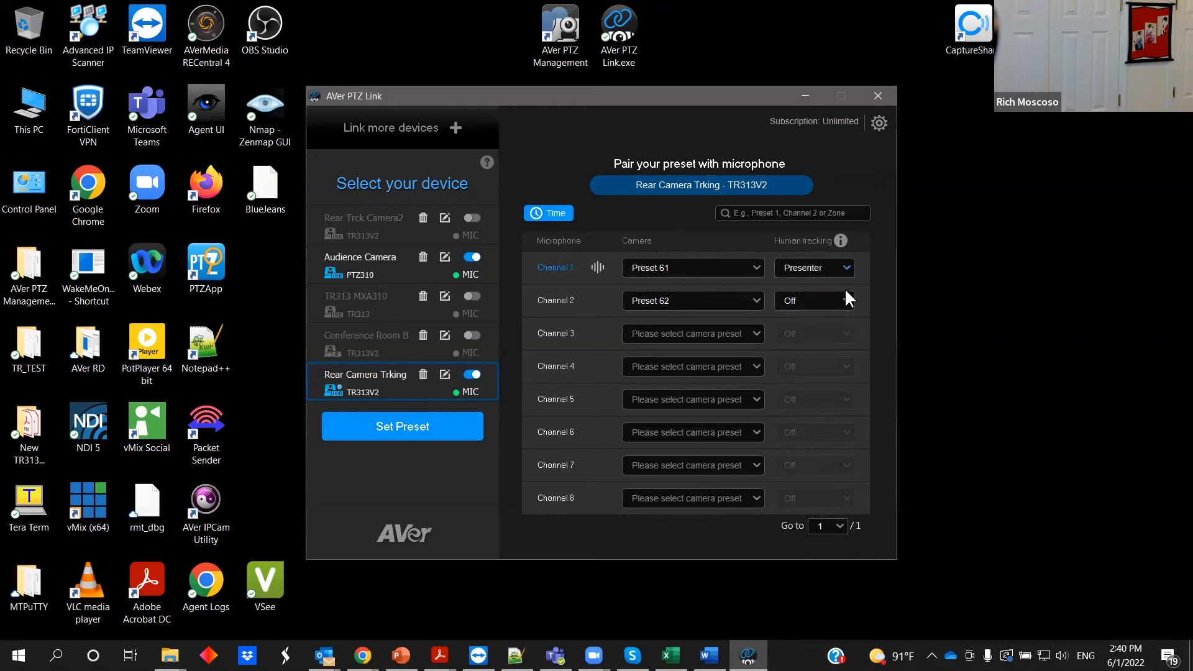